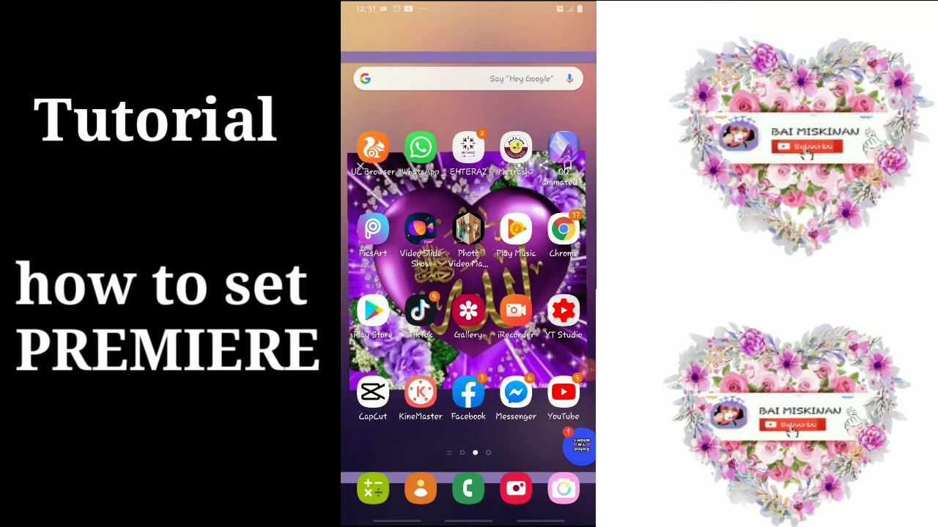
Switch on Mobile data in the quick settings panel, then go back to the home screen.
drag(468, 7, 468, 257)
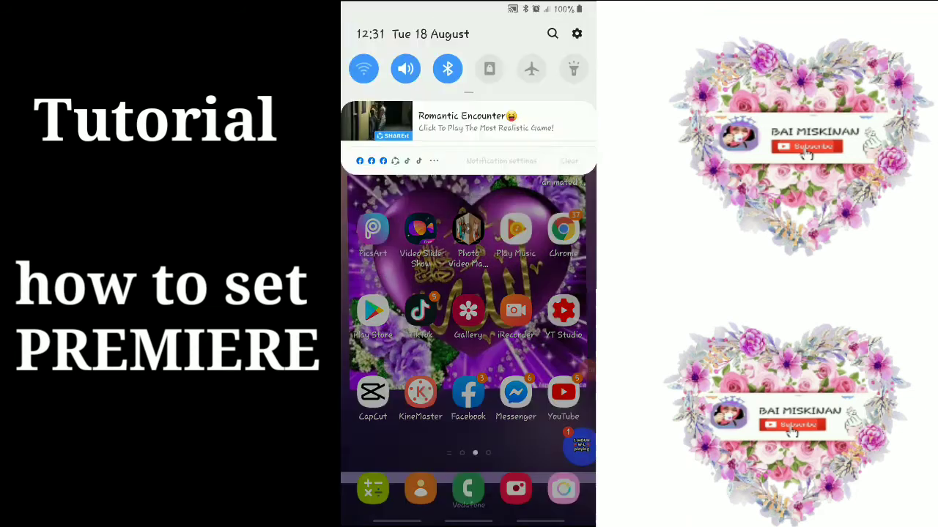
drag(468, 110, 468, 403)
click(555, 307)
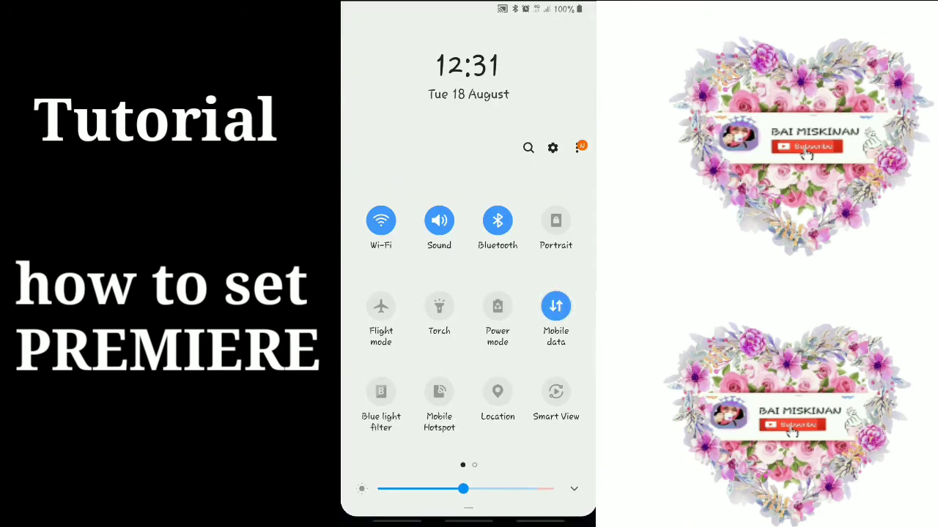
drag(468, 476, 468, 110)
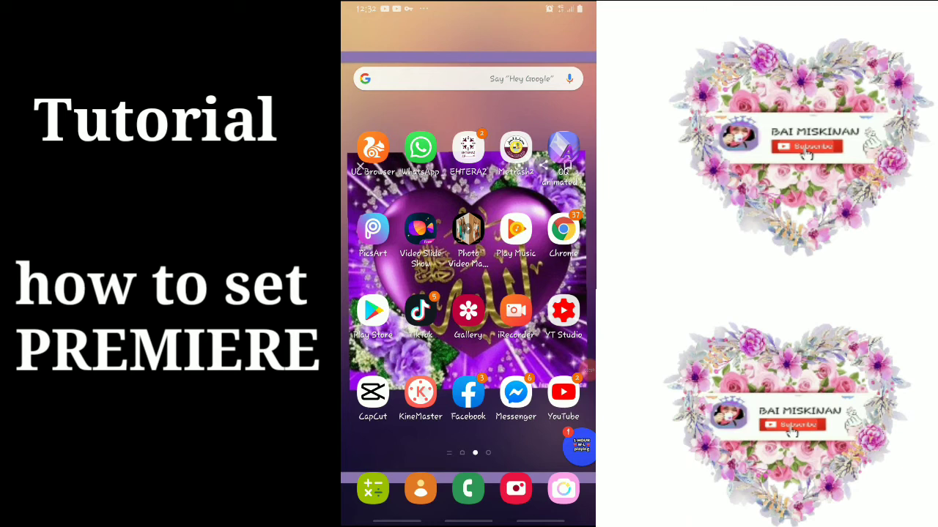
Launch YouTube and bring up the Create sheet with Video, Live and Post options.
click(563, 393)
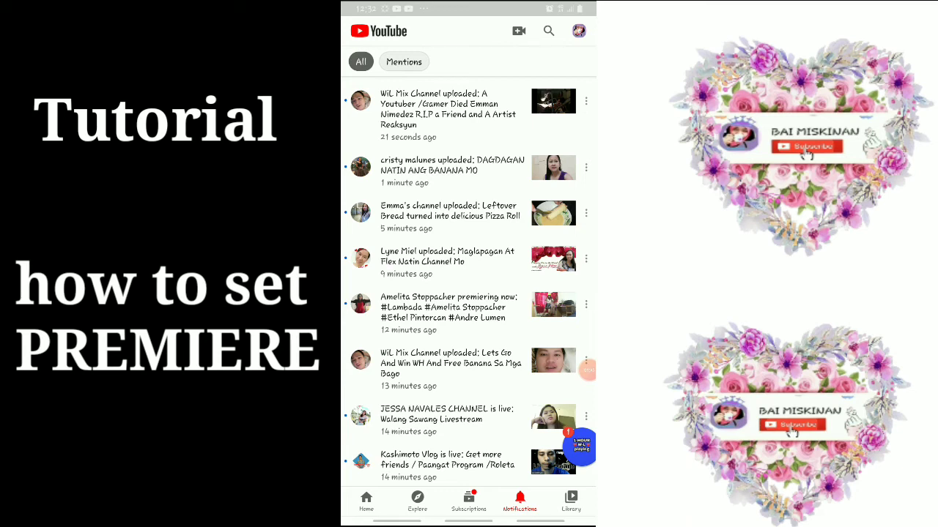
click(519, 31)
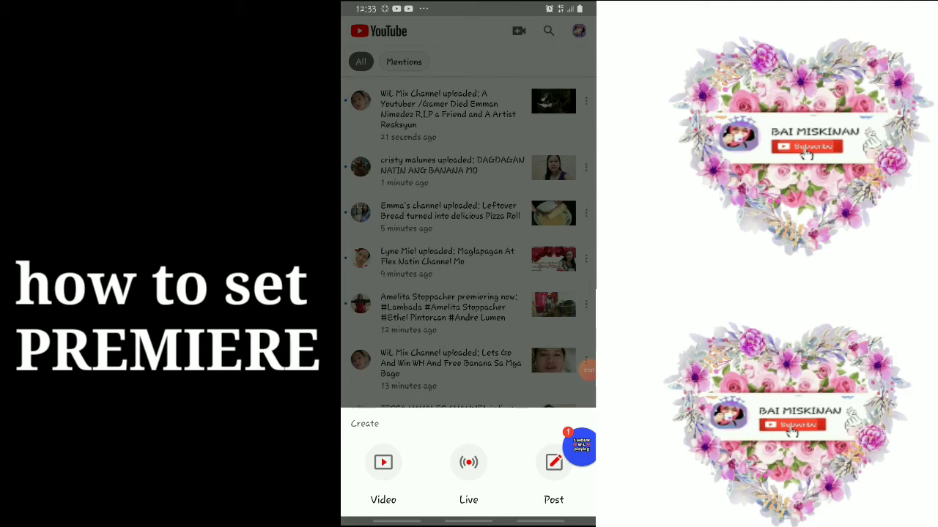
Close the Create options sheet.
key(Escape)
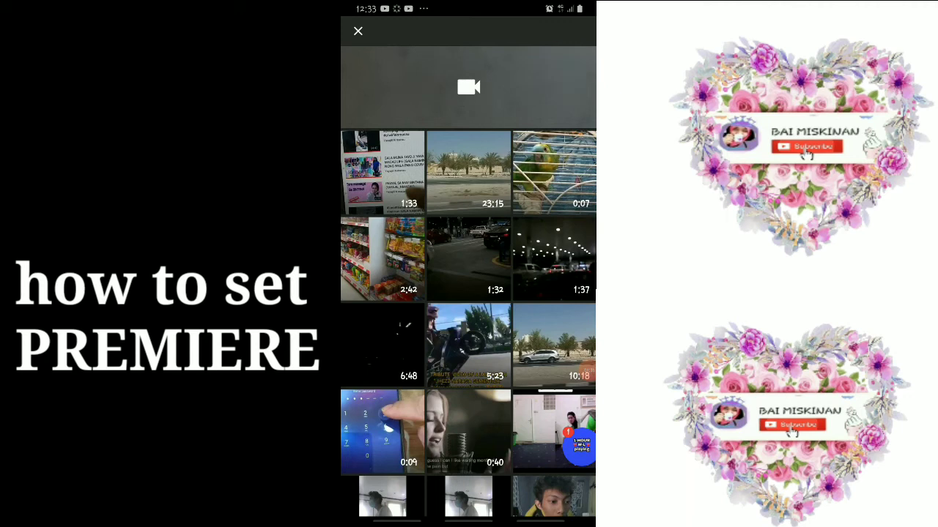
Select the 23:15 video and start entering its title on the Add Details form.
click(469, 173)
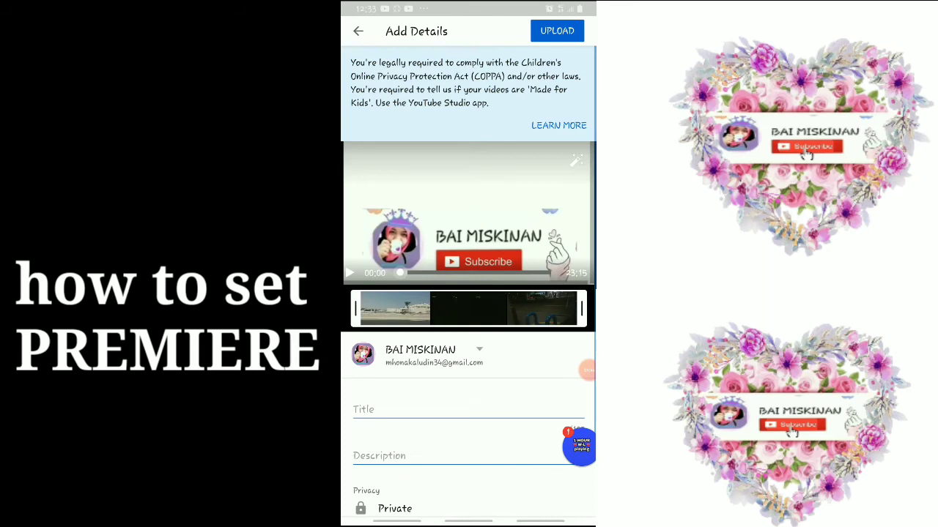
scroll(588, 370, down, 1)
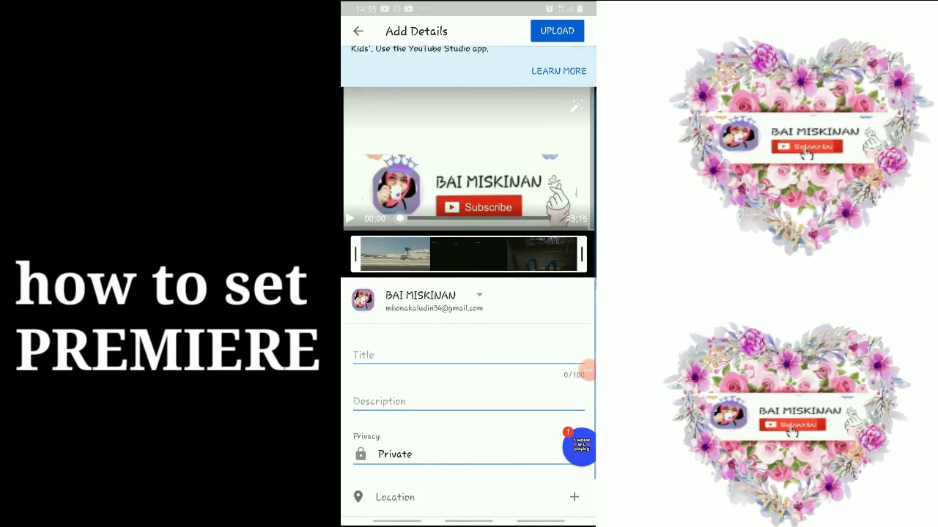
scroll(587, 370, down, 1)
scroll(587, 370, down, 1)
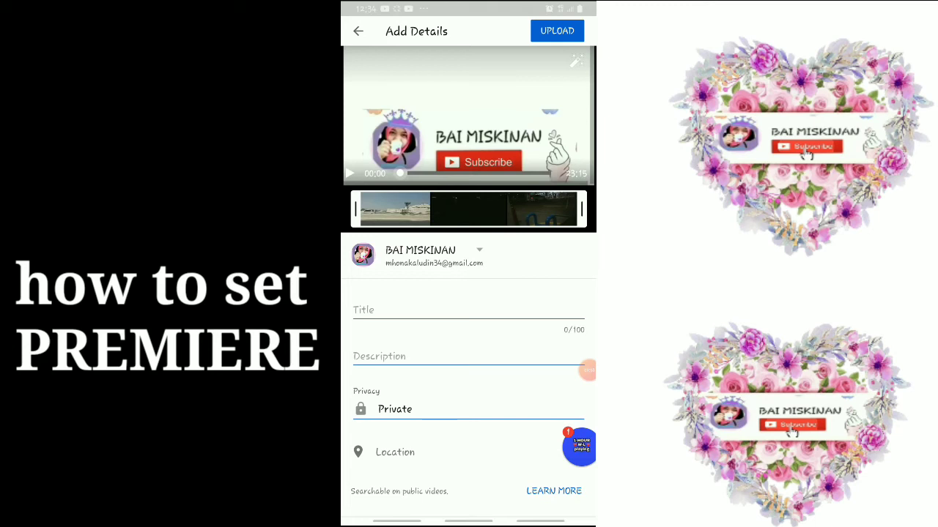
click(439, 310)
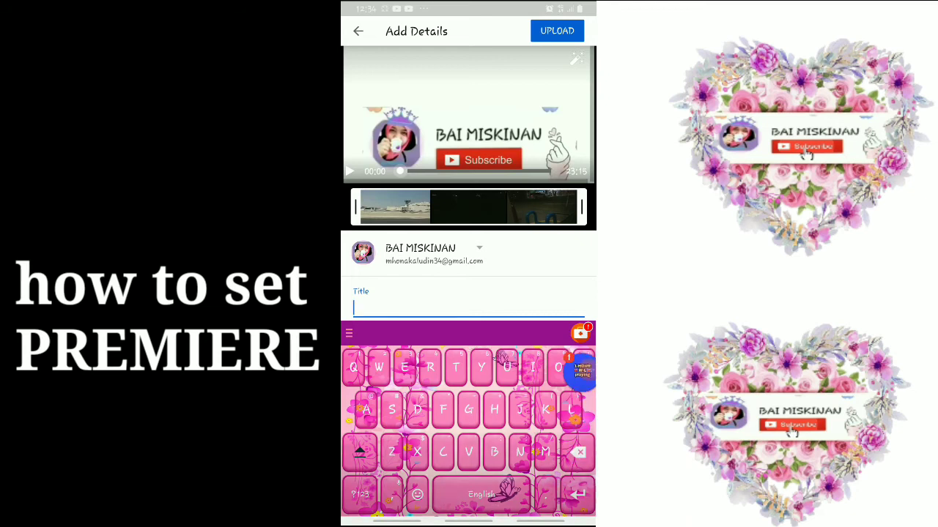
Type 'ROAD TRIP' into the title, correcting the mistyped letters.
drag(578, 448, 581, 357)
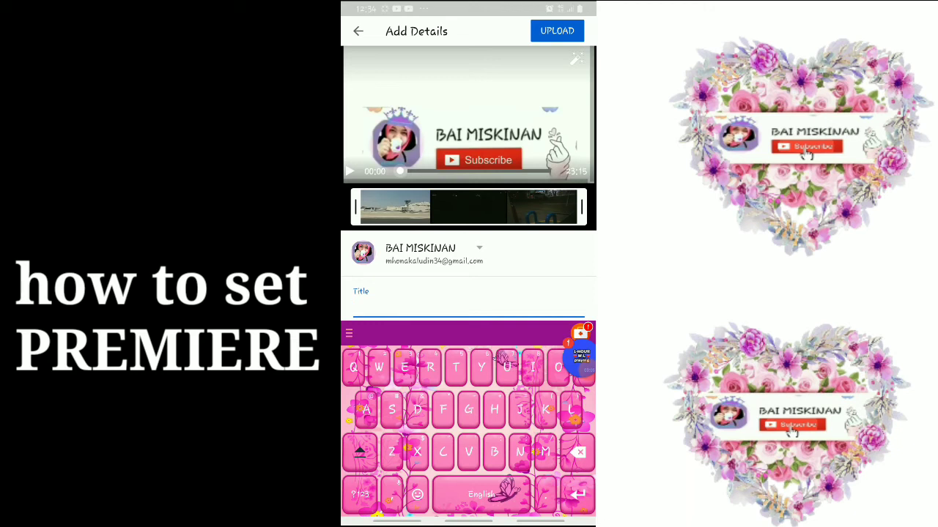
text(R)
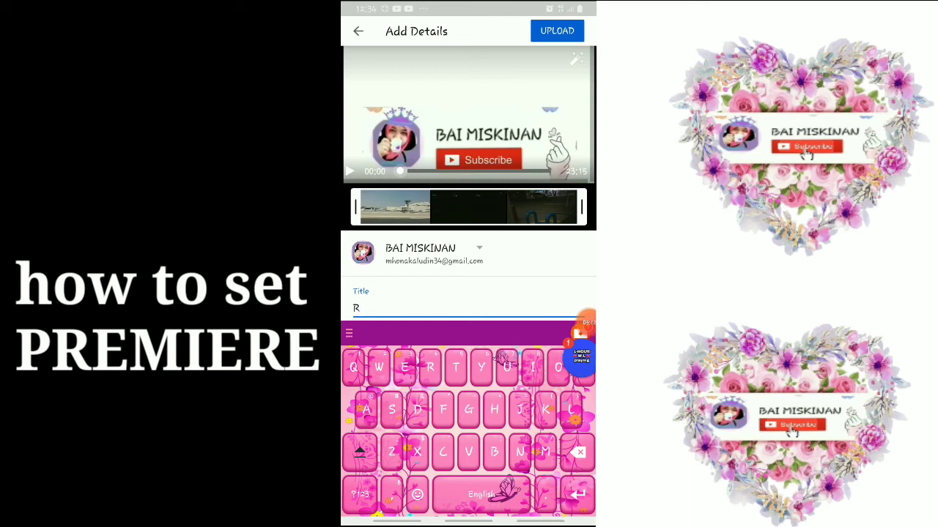
text(OA)
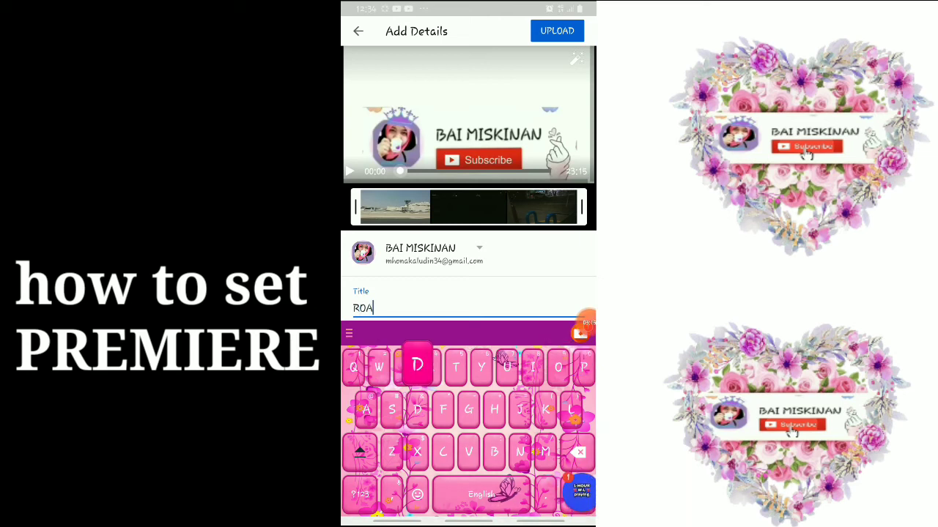
text(D GRI)
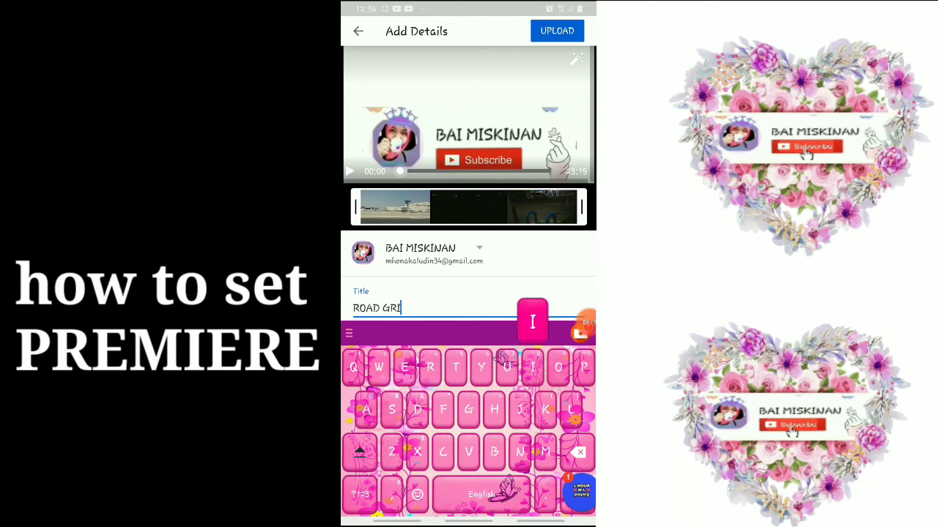
text(P)
key(BackSpace)
key(BackSpace)
key(BackSpace)
key(BackSpace)
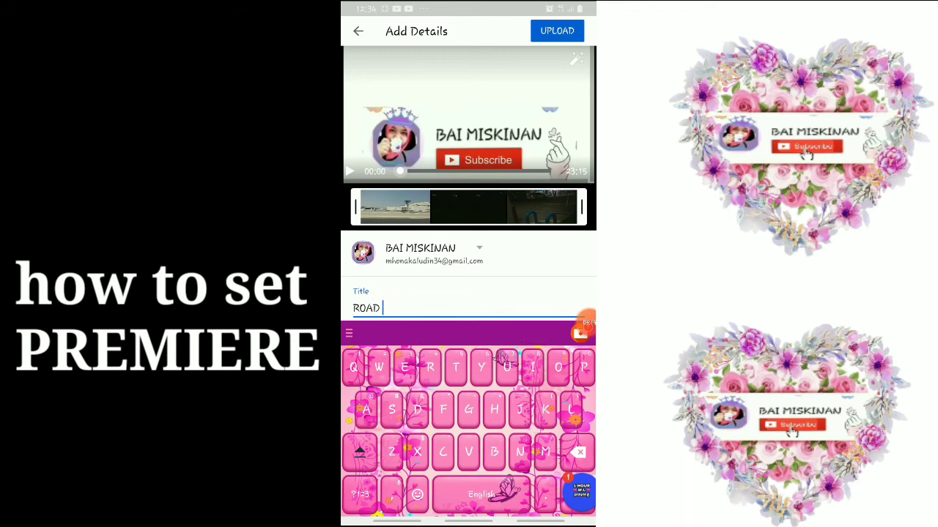
text(TF)
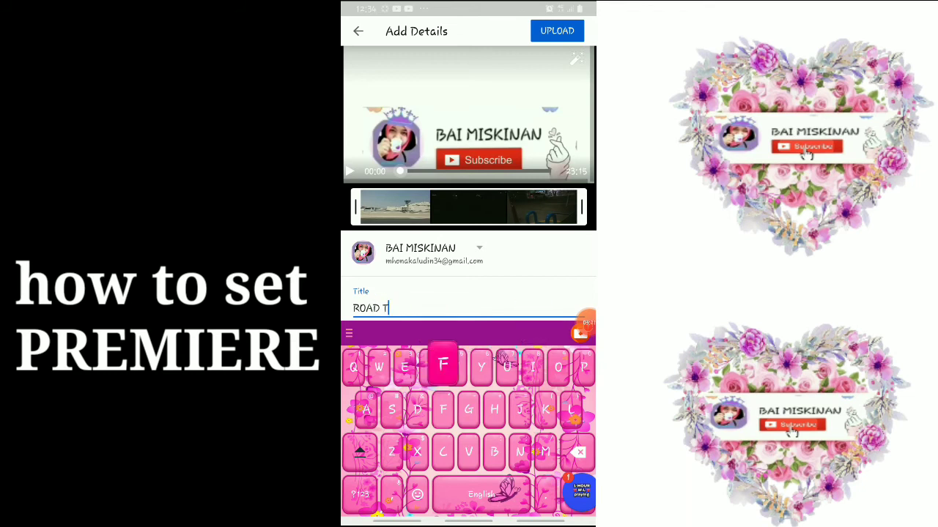
text(IP)
key(BackSpace)
key(BackSpace)
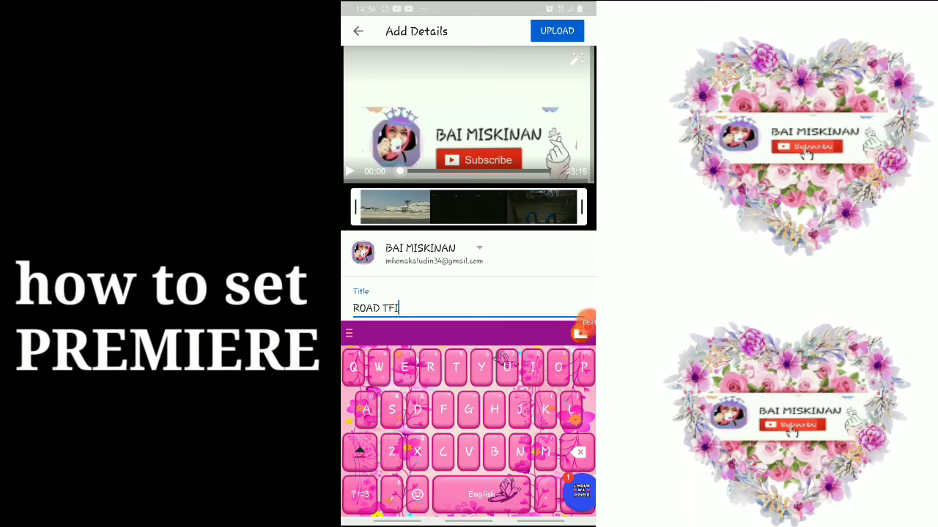
key(BackSpace)
key(BackSpace)
text(T)
text(RI)
text(P)
text( P)
key(BackSpace)
key(BackSpace)
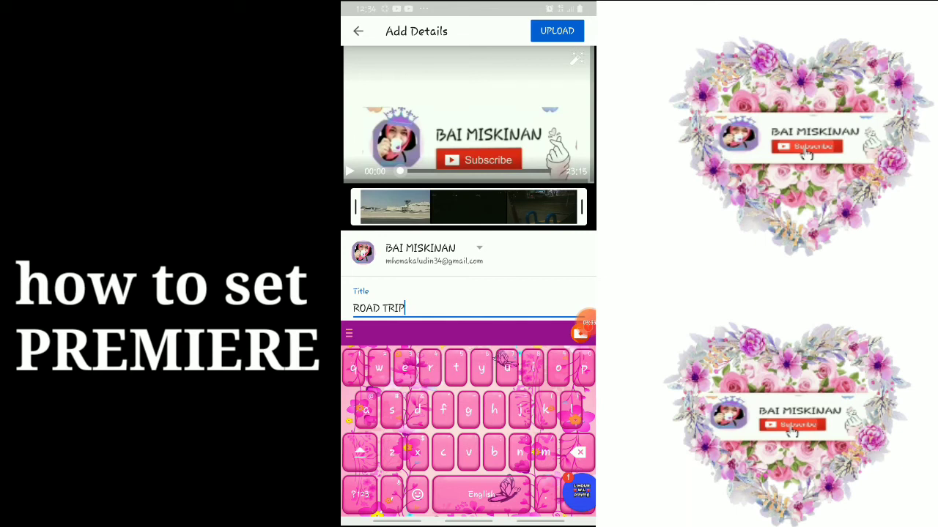
key(shift)
text(p)
key(BackSpace)
key(shift)
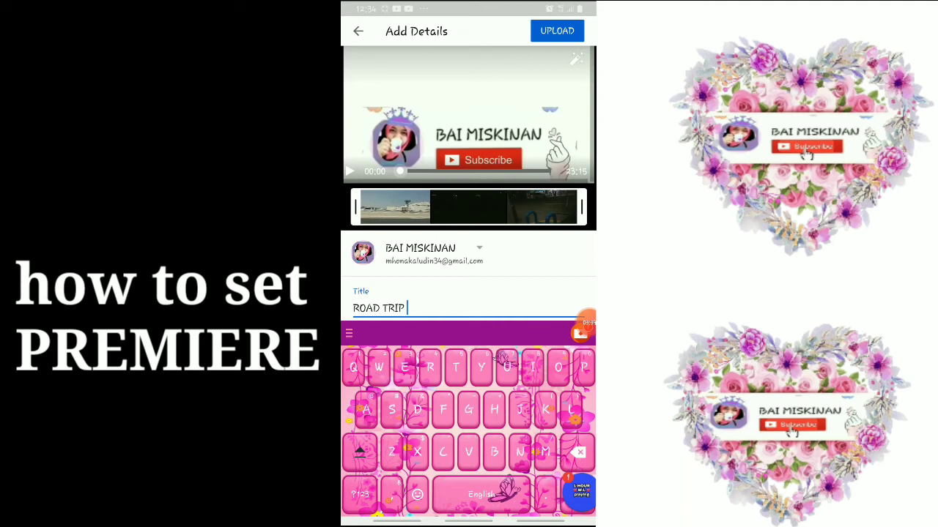
Finish the title with '(Part-2) DAY & NIGHT'.
click(360, 495)
text(()
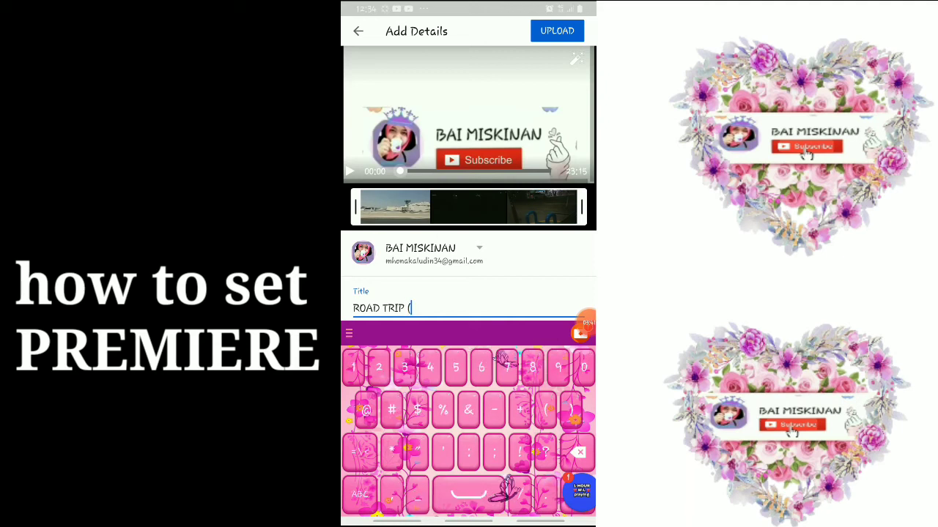
text(Pa)
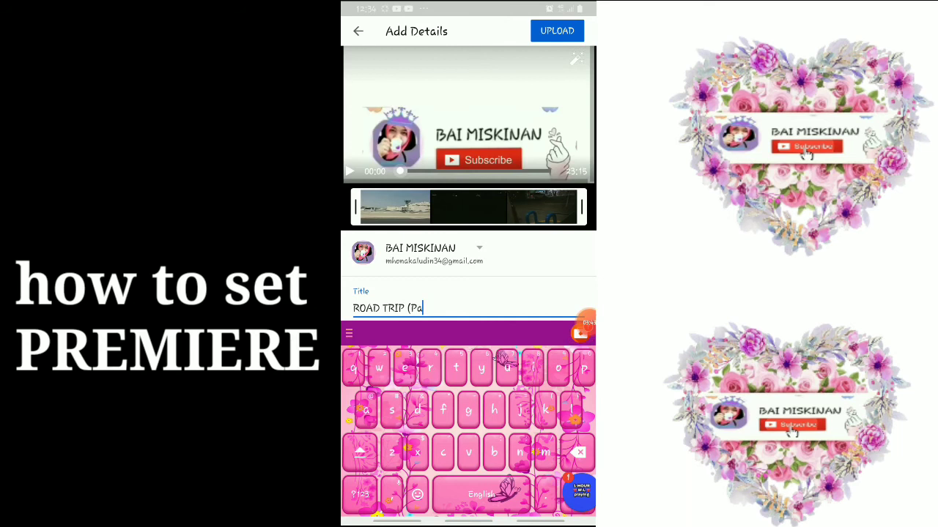
text(rt)
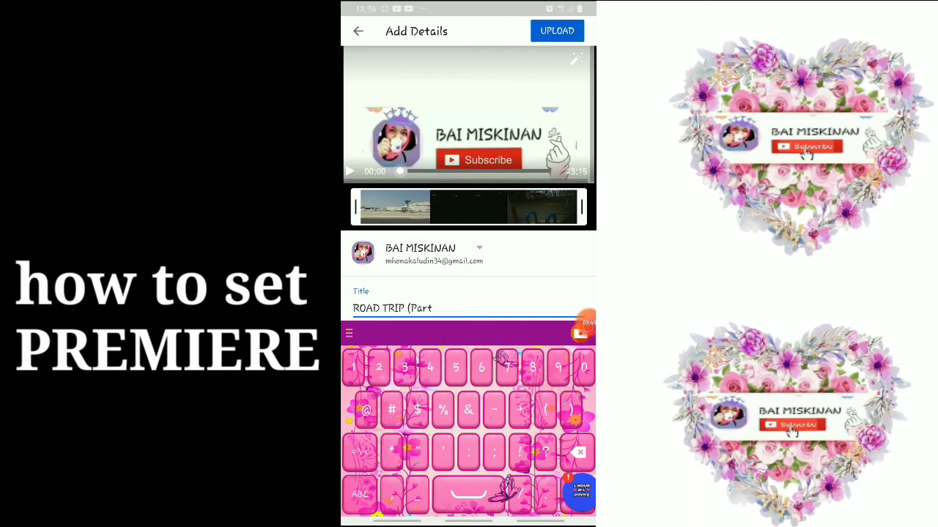
text(-)
text(2)
text())
click(360, 452)
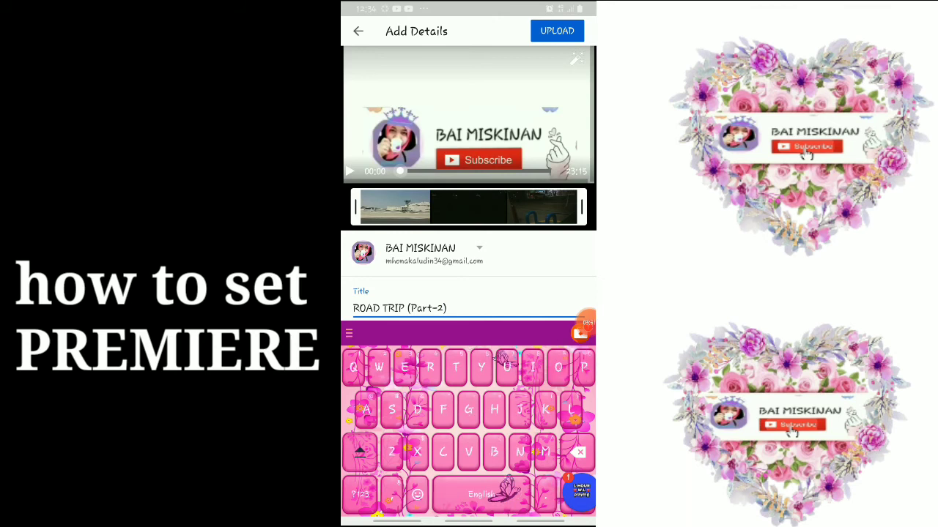
text( D)
text(AY)
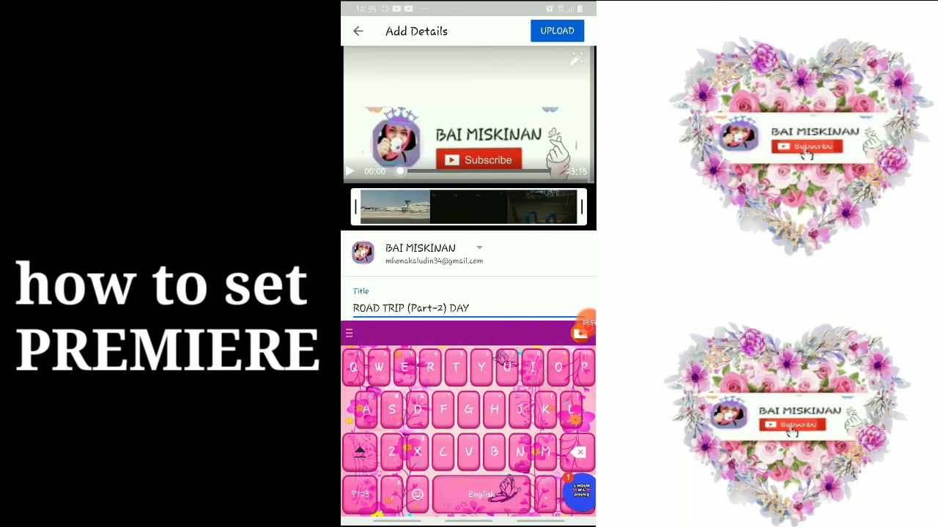
click(360, 495)
text(&)
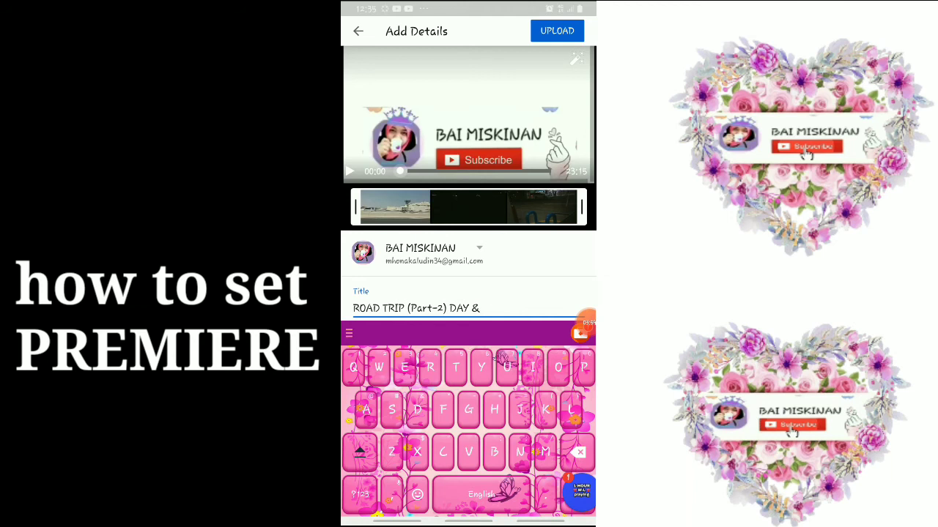
text( n)
key(BackSpace)
text(NI)
text(GHT)
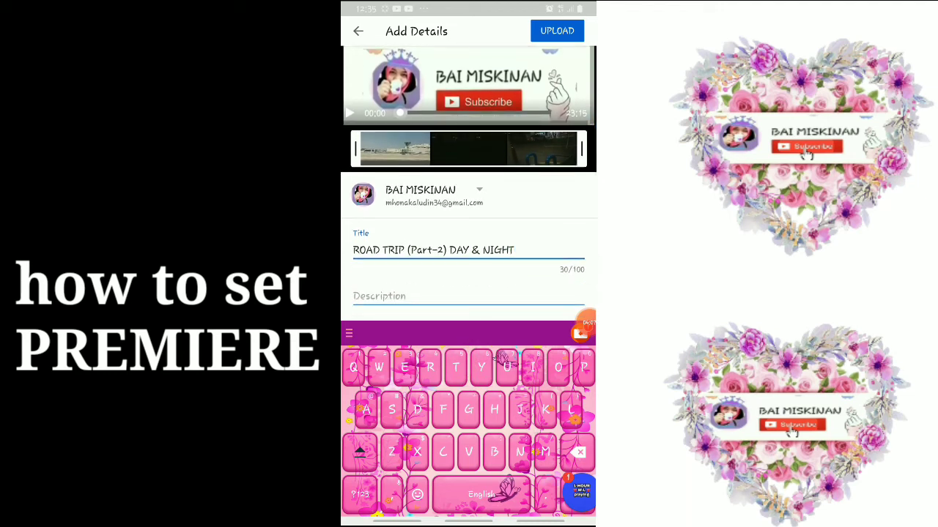
Enter 'Road trip part 2' as the video's description.
click(410, 296)
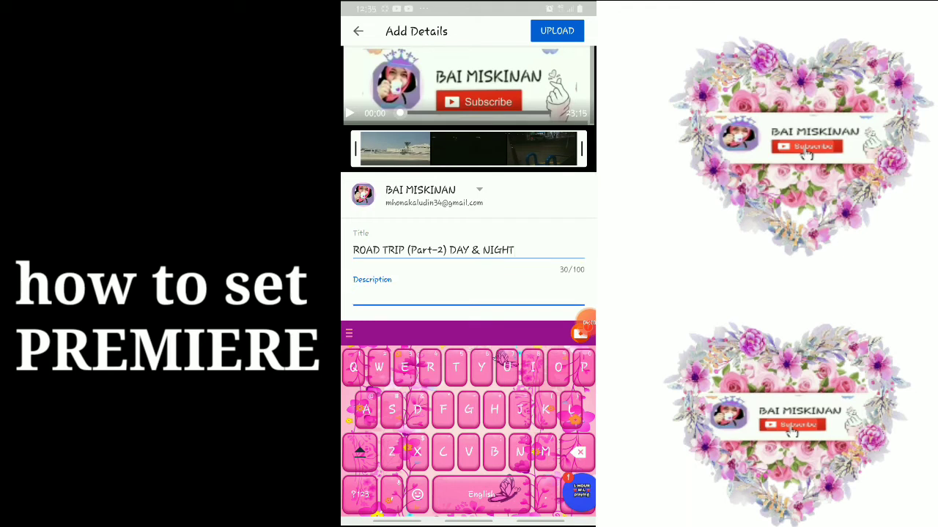
text(Ro)
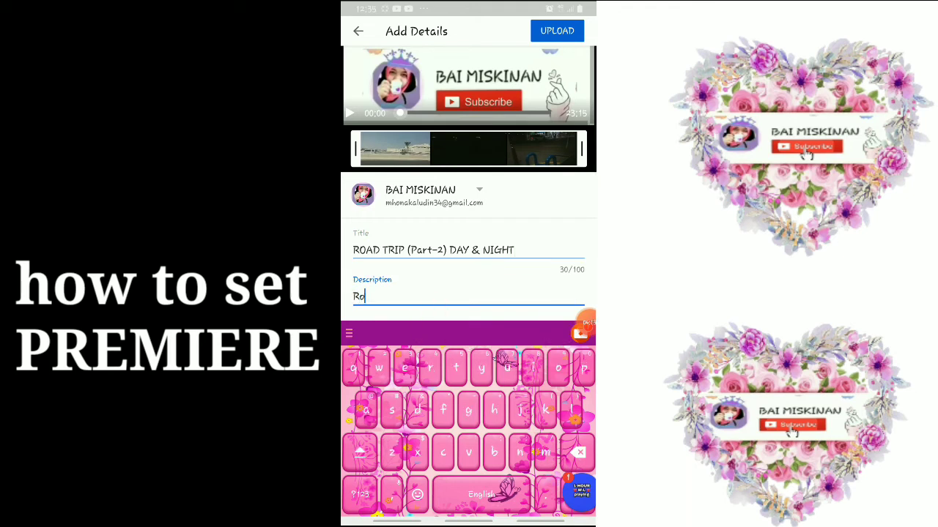
text(ad)
text( trip )
text(part)
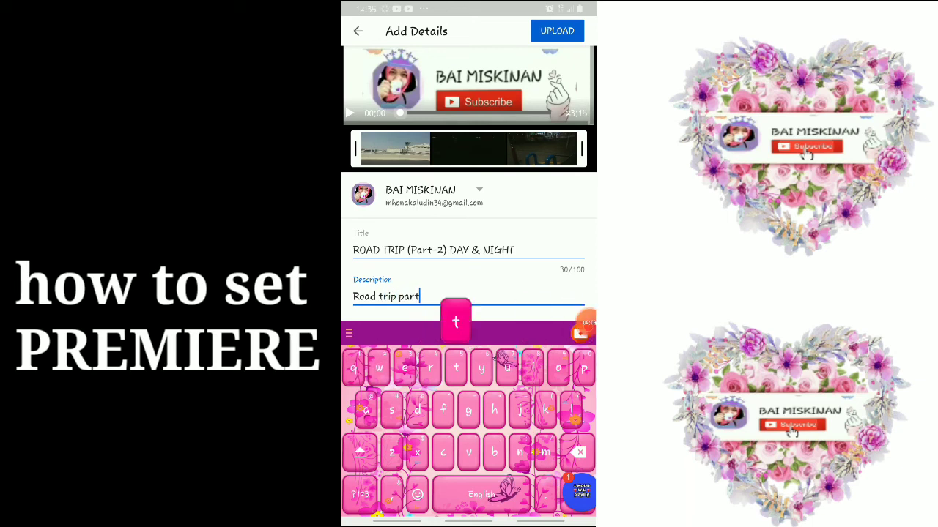
click(360, 494)
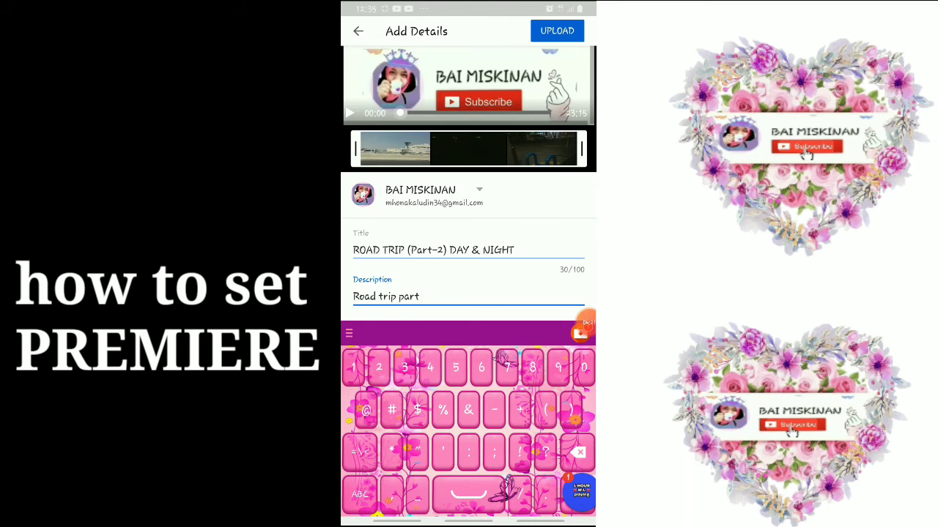
text( 2)
scroll(468, 183, down, 1)
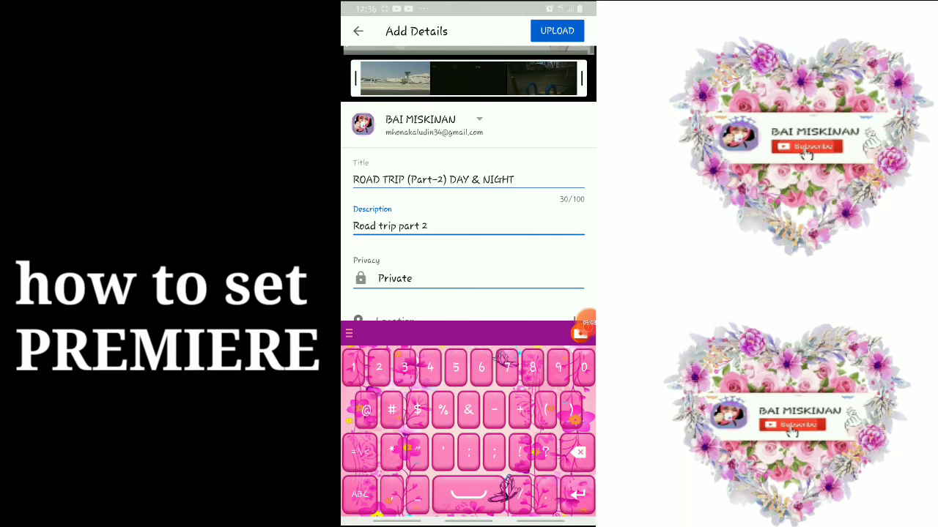
Upload the ROAD TRIP (Part-2) video, go to Home, and bring up the Account menu.
click(556, 30)
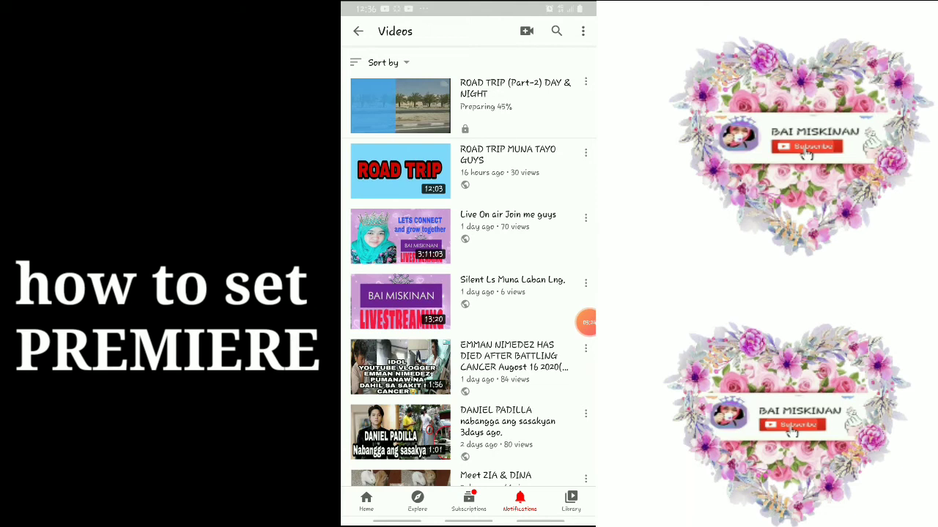
click(366, 502)
click(578, 31)
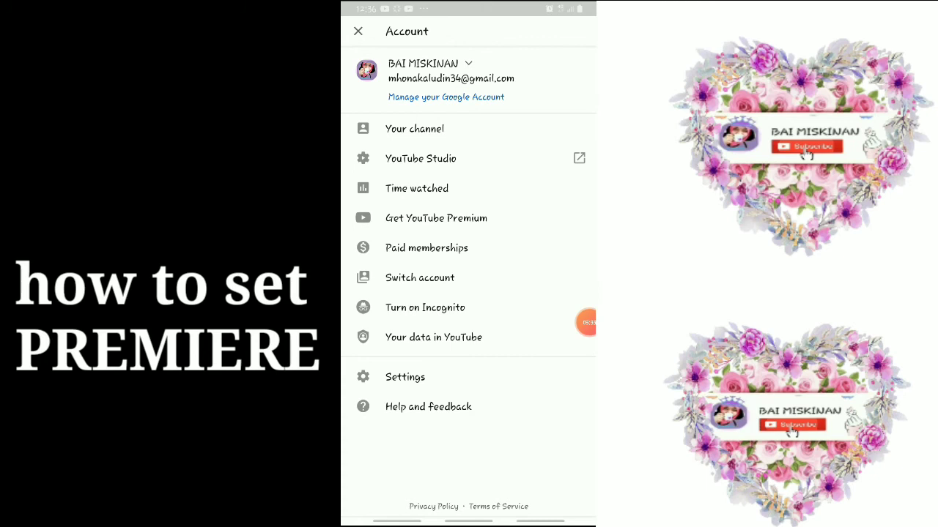
Launch YouTube Studio and open the ROAD TRIP (Part-2) DAY & NIGHT video from the Dashboard's Videos list.
click(420, 158)
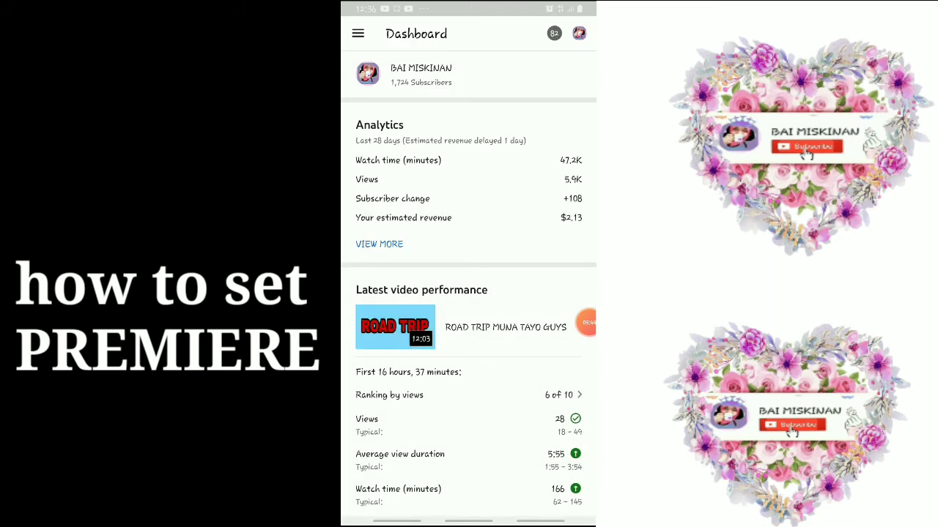
scroll(469, 293, down, 5)
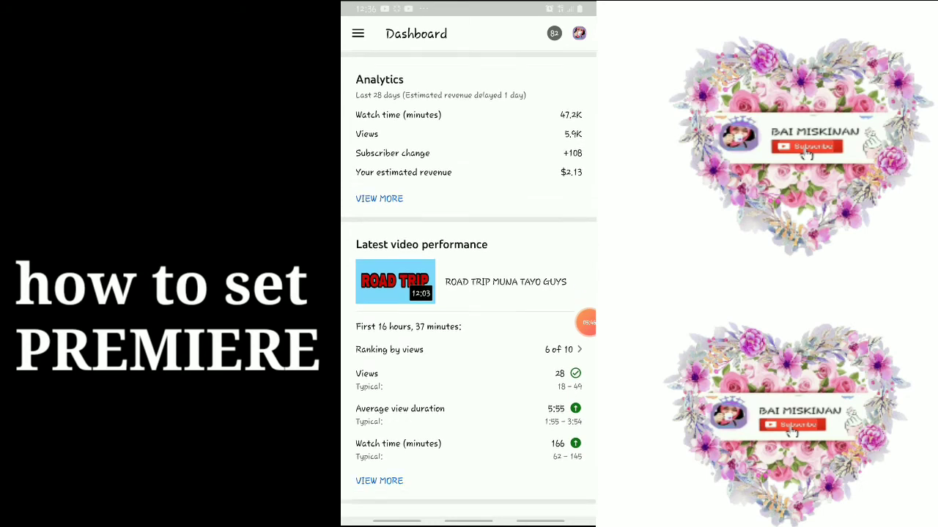
scroll(468, 293, down, 2)
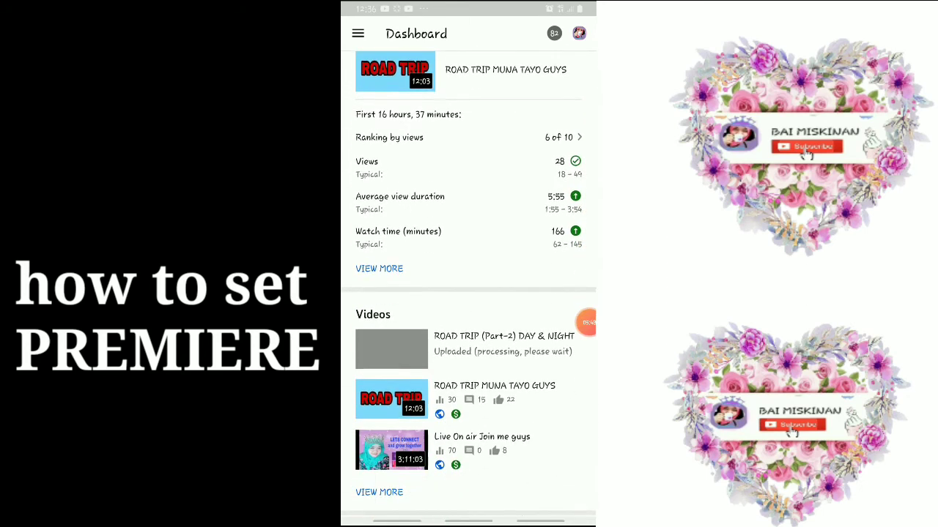
scroll(468, 292, down, 1)
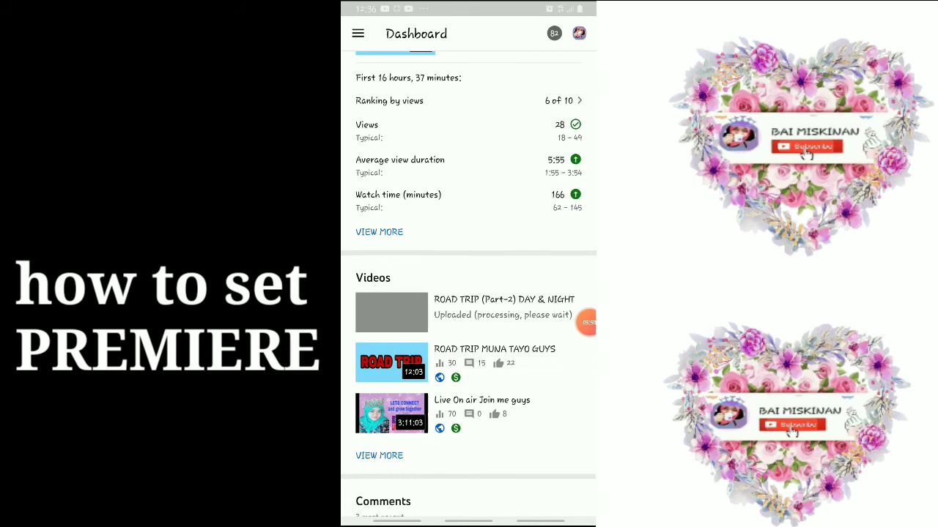
scroll(468, 284, down, 1)
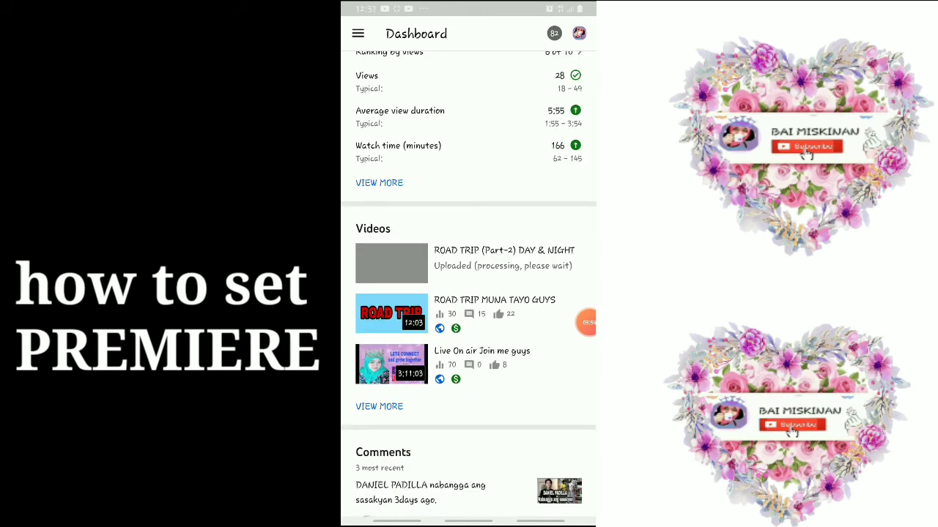
click(469, 263)
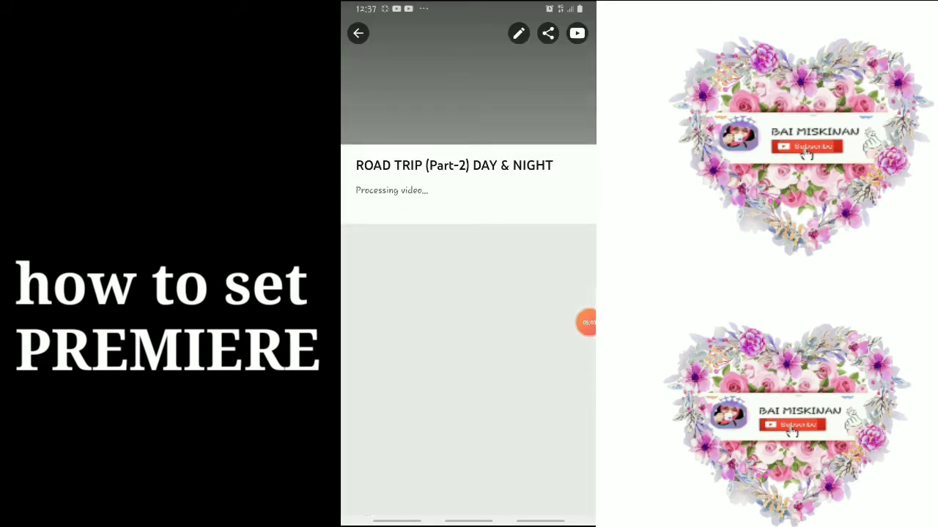
Switch on 'Monetise with ads' in the video's Monetisation settings and save.
click(519, 33)
click(469, 28)
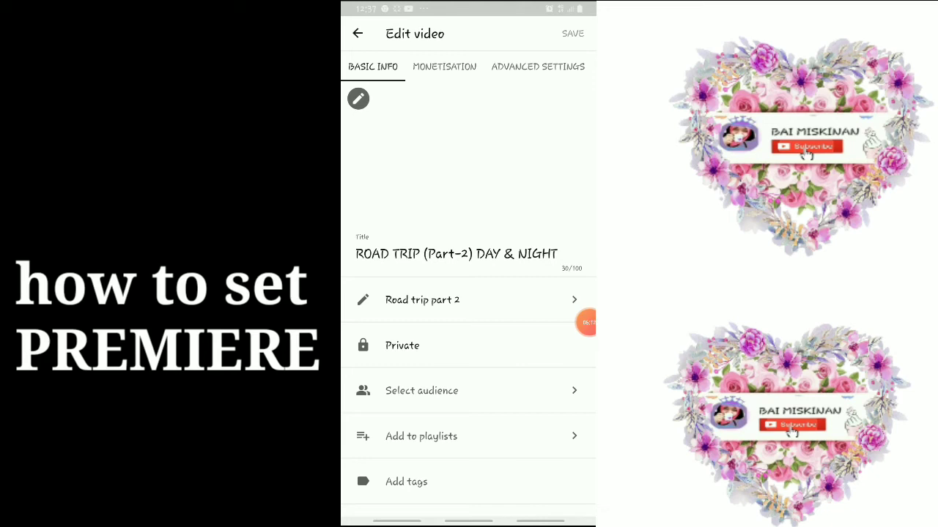
click(444, 67)
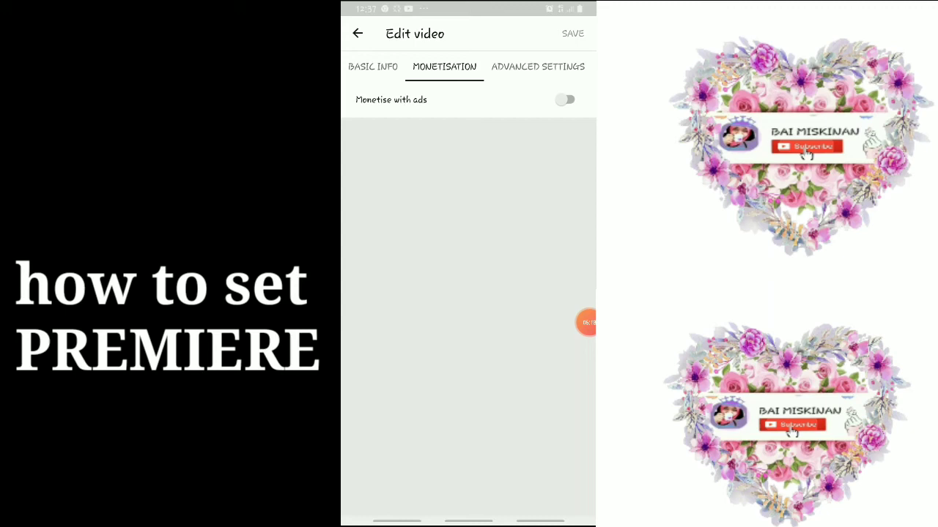
click(565, 100)
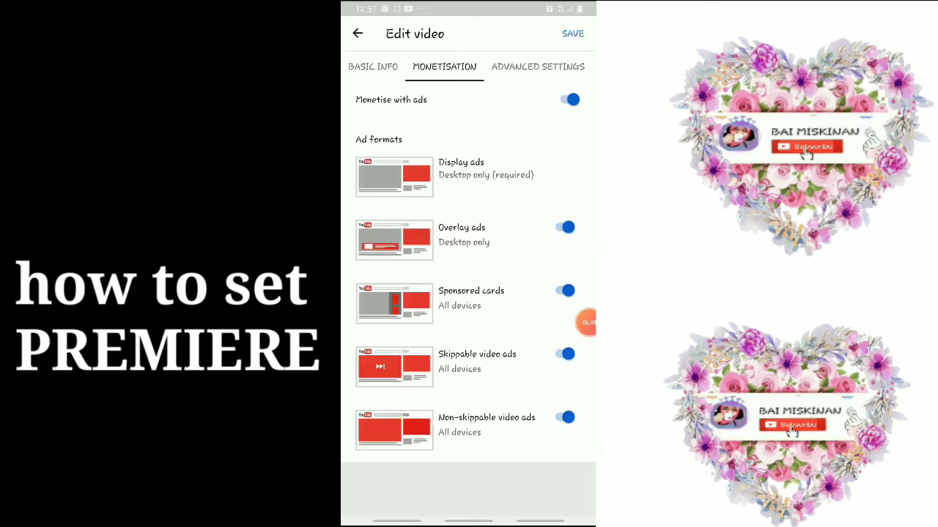
click(573, 34)
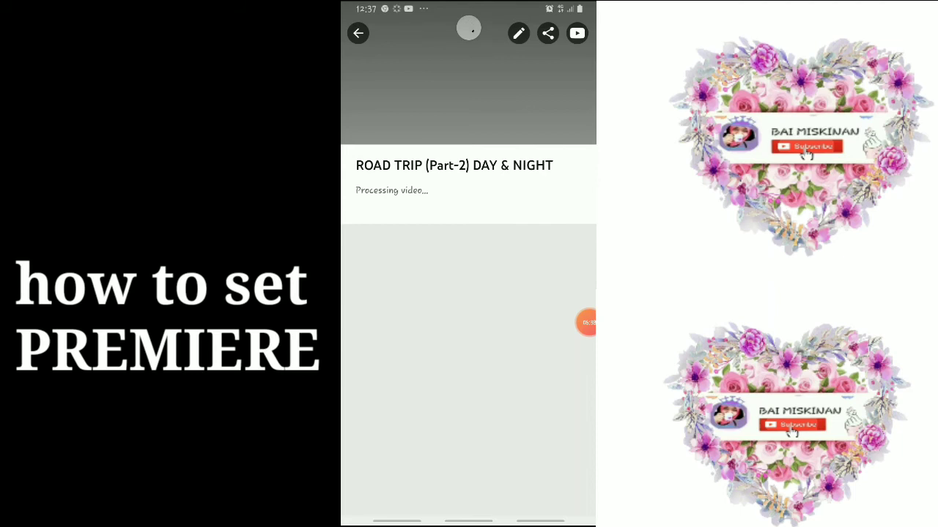
Open Edit video for ROAD TRIP (Part-2), then its Edit thumbnail screen.
click(518, 33)
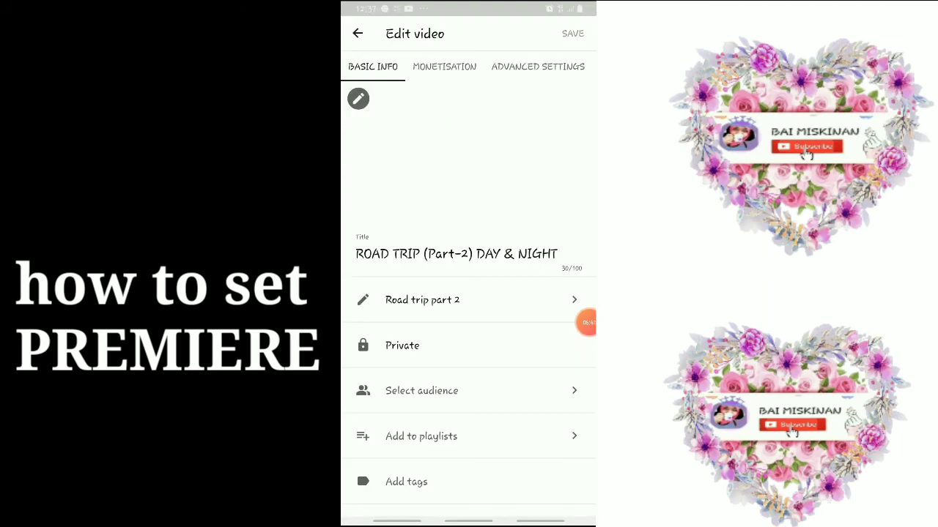
click(359, 98)
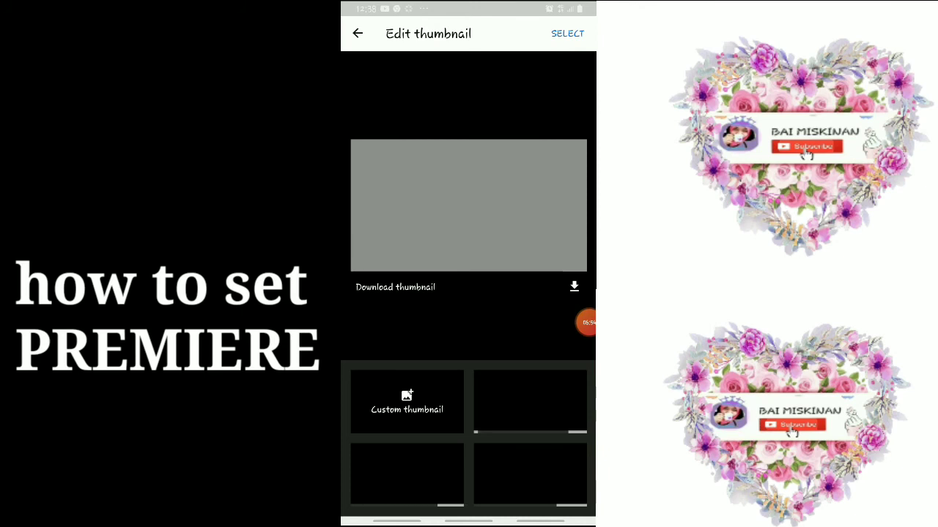
Choose the ROAD TRIP PART-2 screenshot from Screenshots as the custom thumbnail.
click(406, 402)
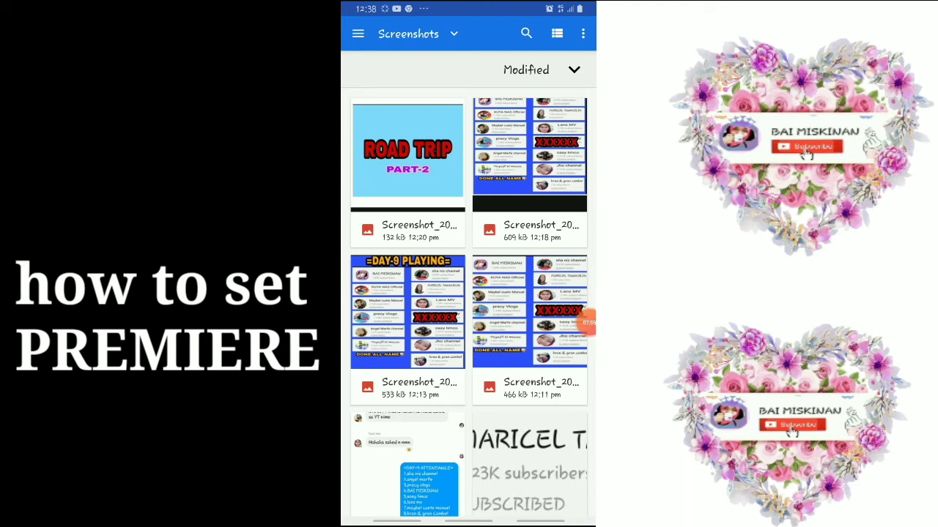
click(407, 154)
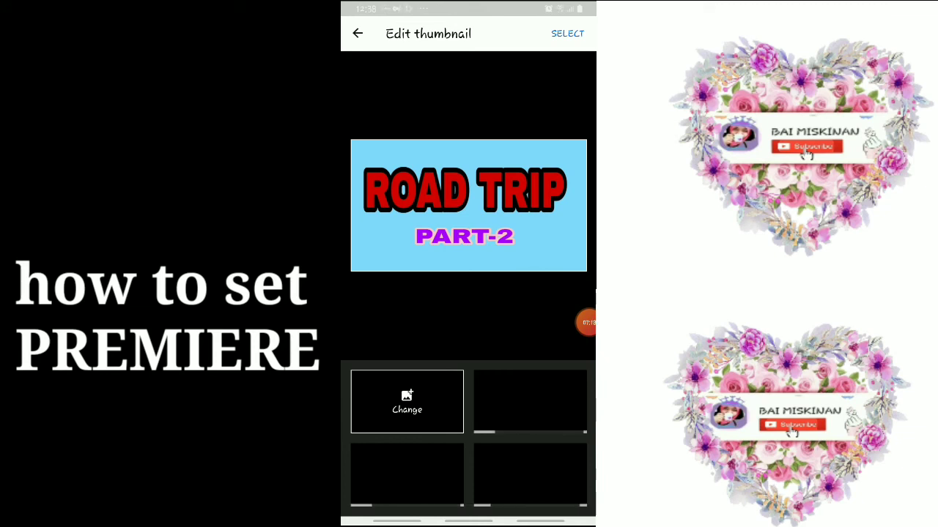
click(357, 33)
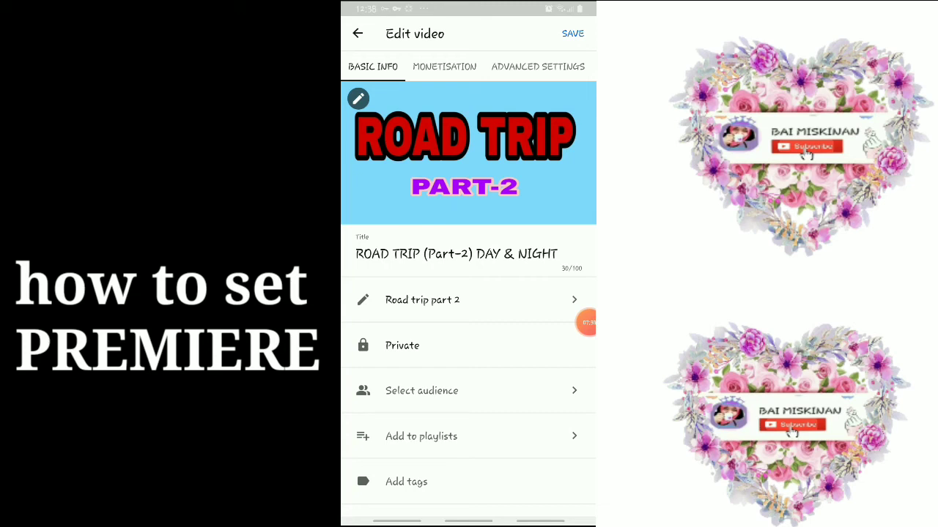
Save the video's new thumbnail and turn mobile data off in quick settings.
click(572, 33)
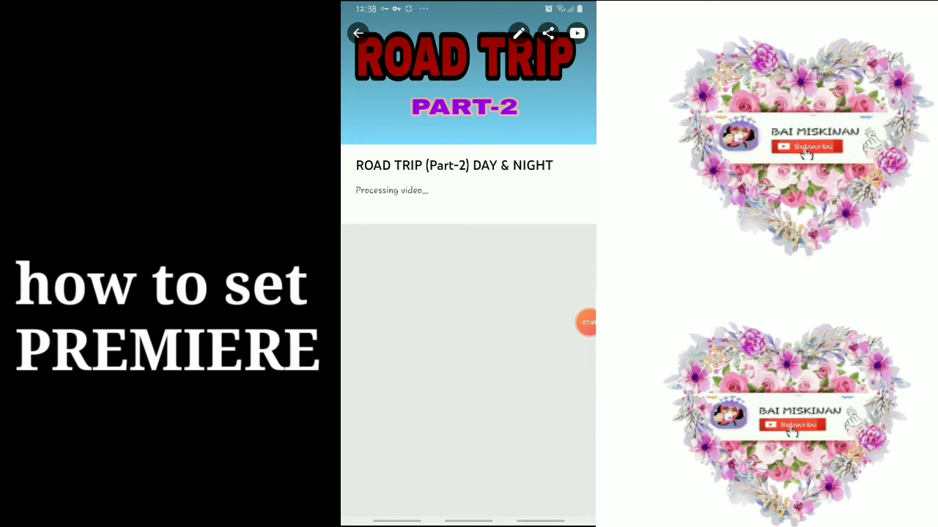
drag(469, 4, 469, 293)
drag(468, 110, 469, 402)
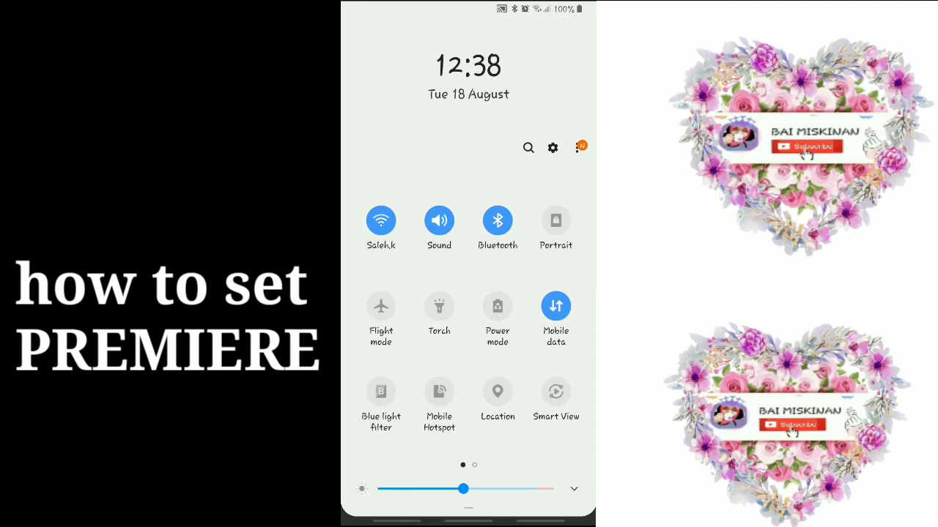
click(555, 306)
Close quick settings and switch from YouTube Studio over to the YouTube app.
drag(469, 506, 469, 110)
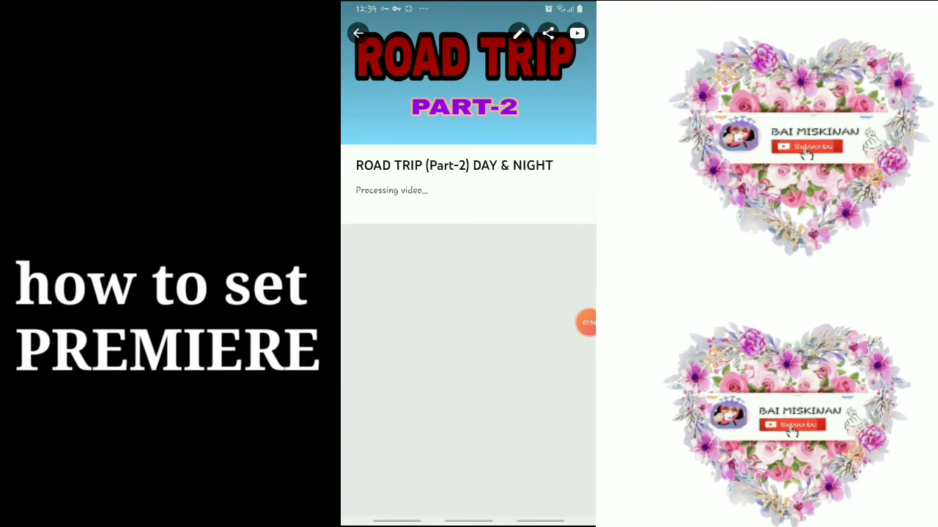
drag(541, 522, 540, 440)
drag(540, 522, 541, 410)
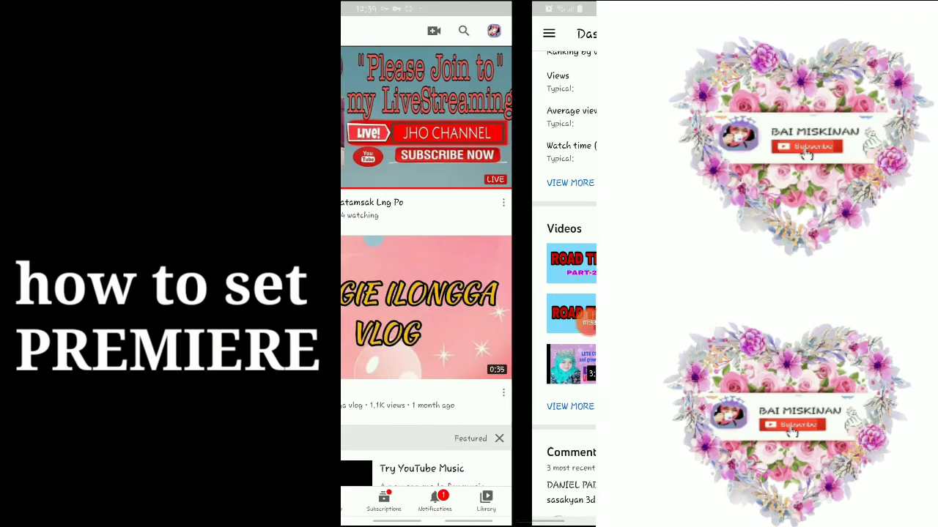
click(519, 502)
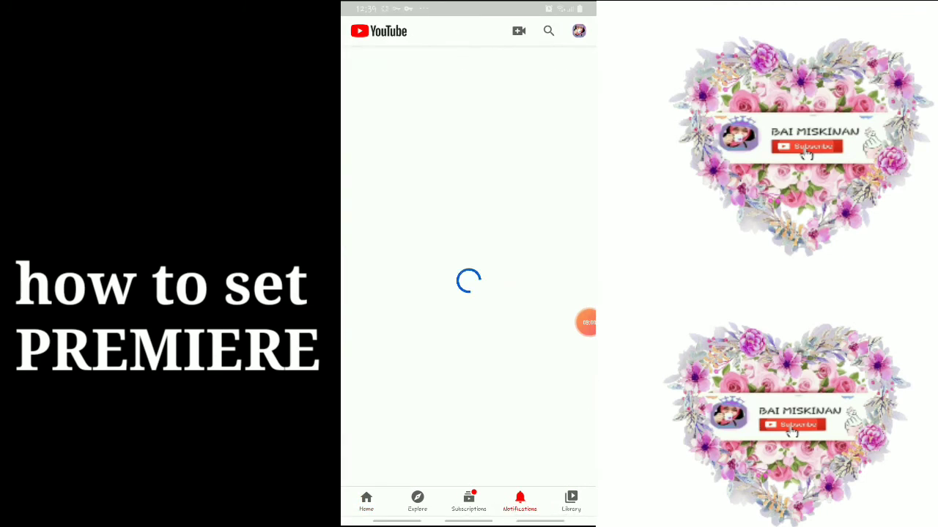
click(366, 501)
drag(541, 521, 541, 439)
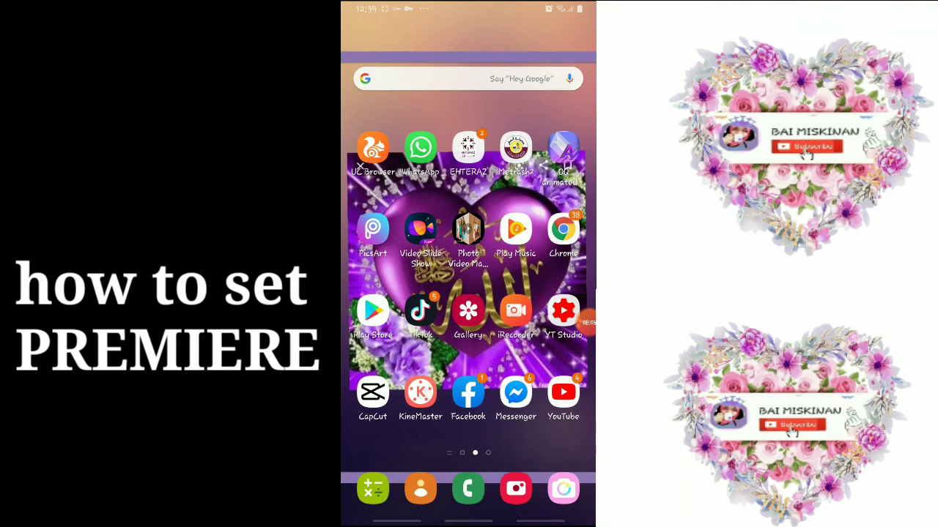
click(563, 229)
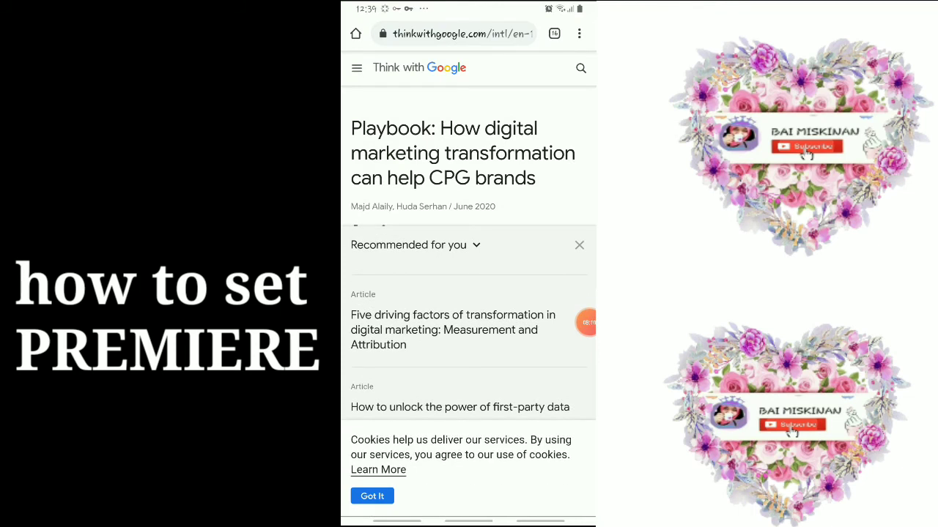
click(581, 68)
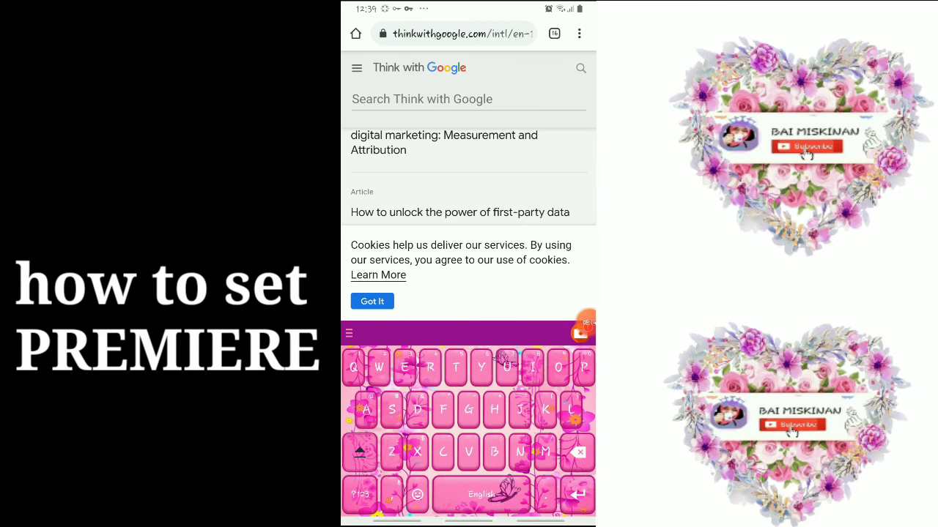
text(YOU)
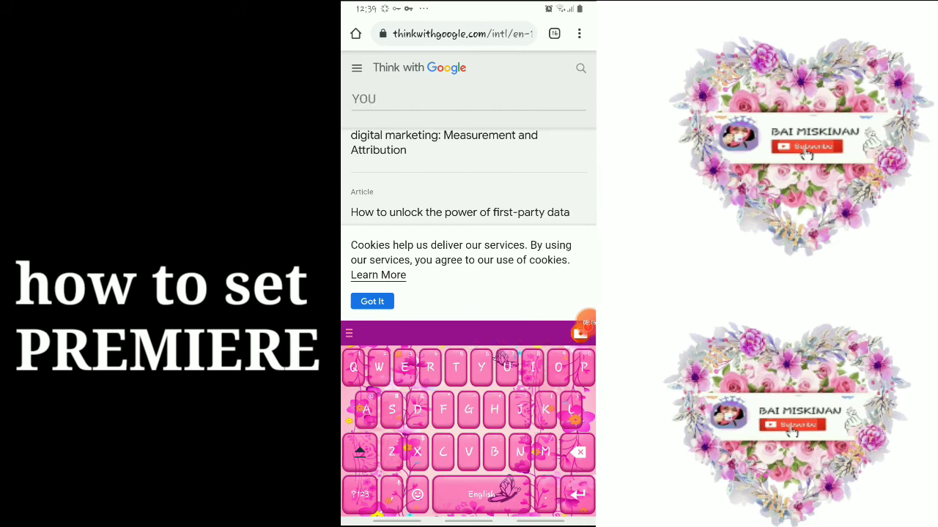
text(T)
text(UBE)
text(S S)
text(TUD)
text(IO)
key(Return)
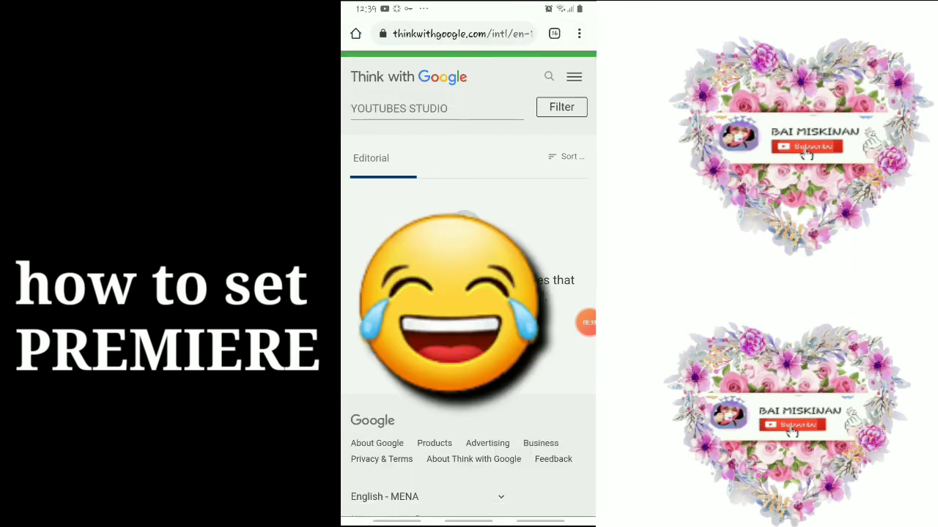
click(436, 108)
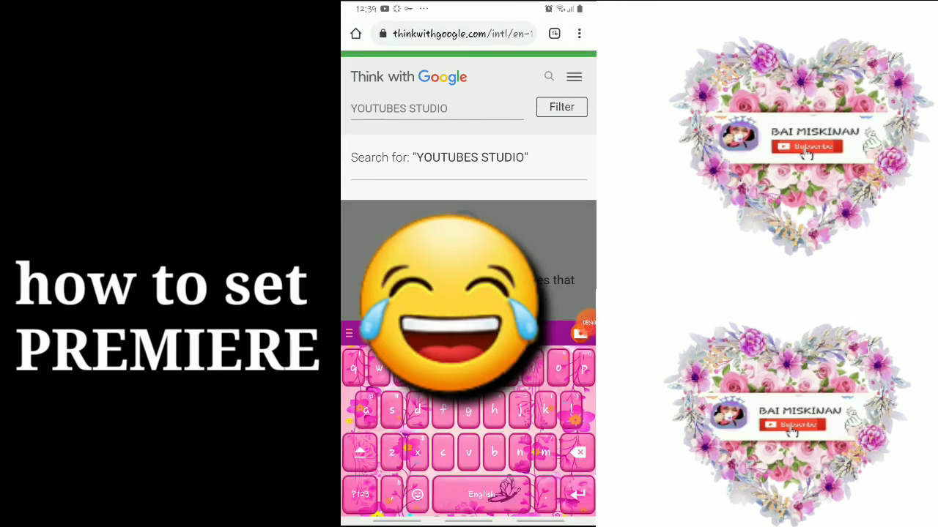
key(Escape)
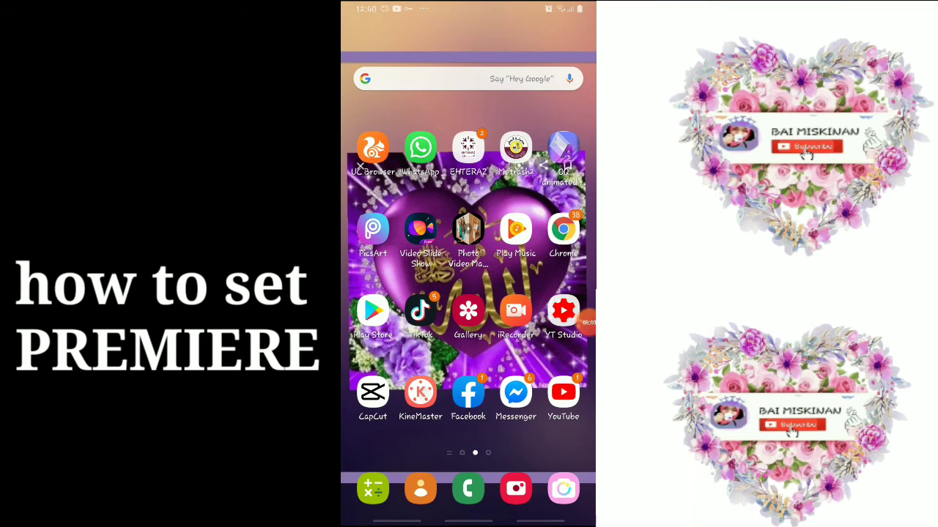
Rerun the recent 'youtube studio' Google search and switch mobile data back on.
click(440, 79)
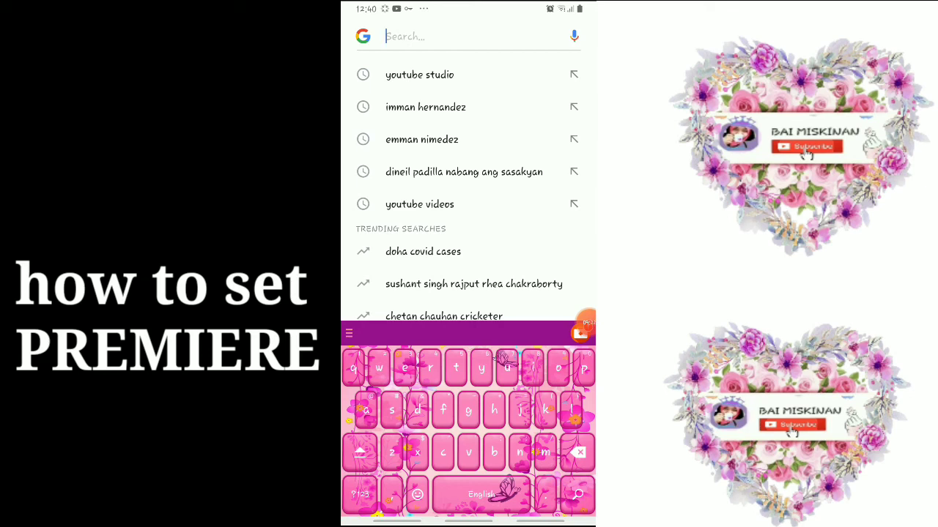
click(419, 74)
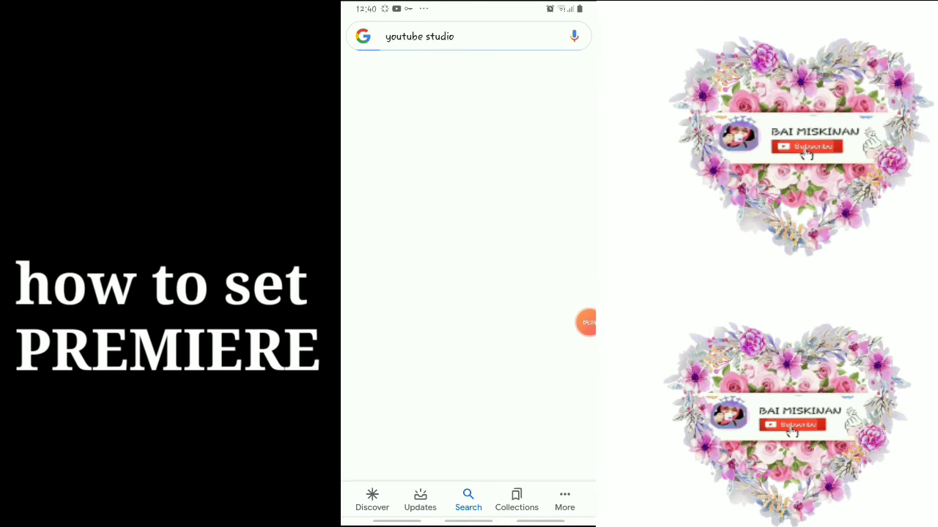
drag(469, 7, 469, 219)
drag(468, 147, 469, 439)
click(556, 308)
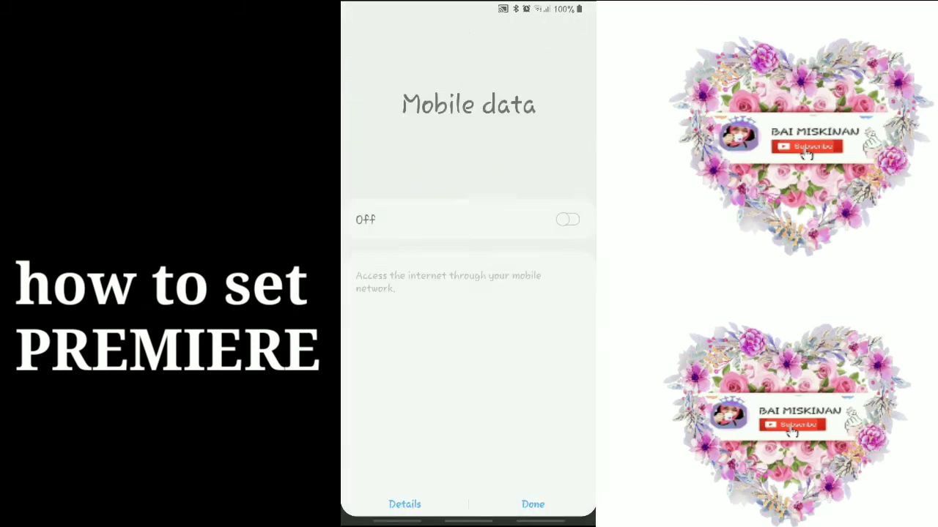
click(569, 209)
click(533, 495)
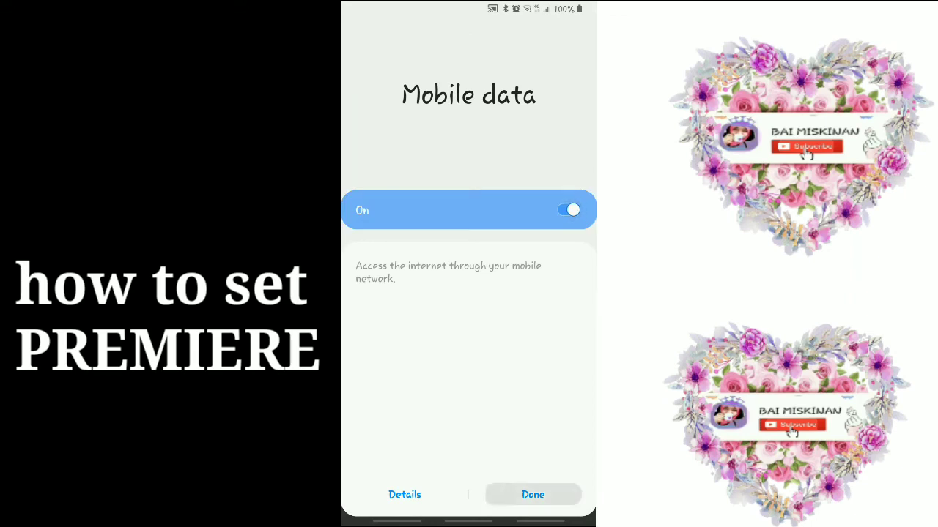
drag(468, 454, 469, 110)
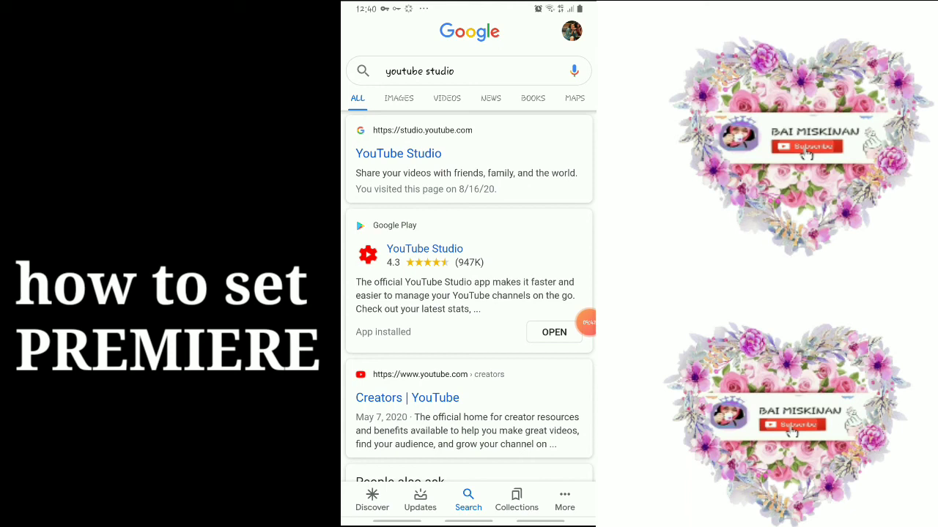
Open the studio.youtube.com result and switch the browser to Desktop site view.
click(399, 154)
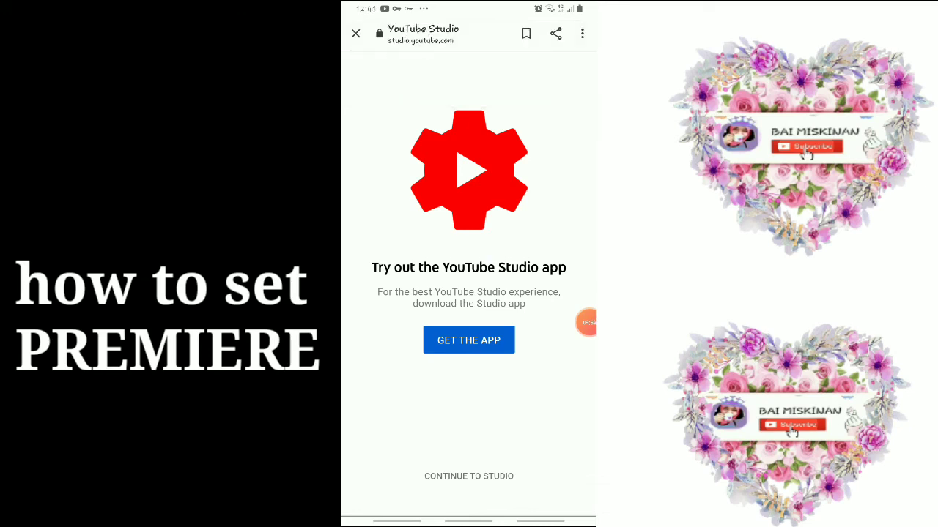
click(583, 33)
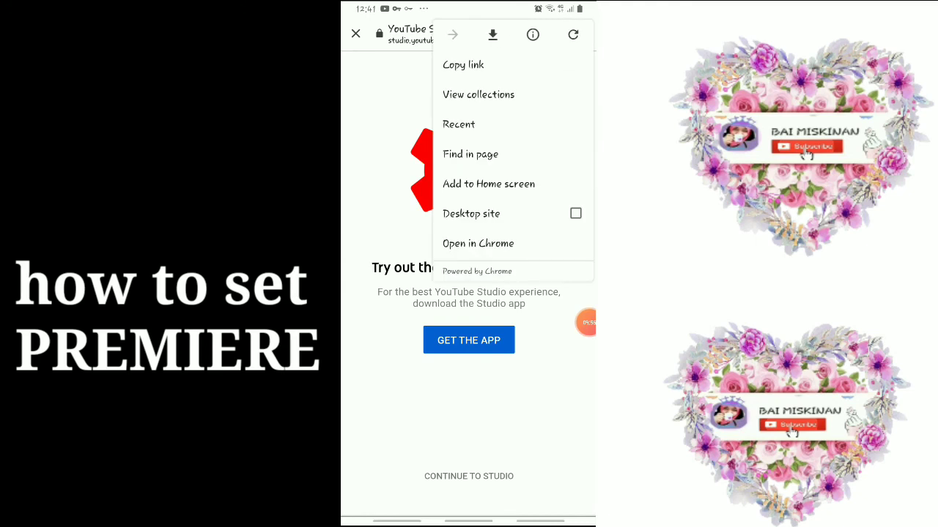
key(Escape)
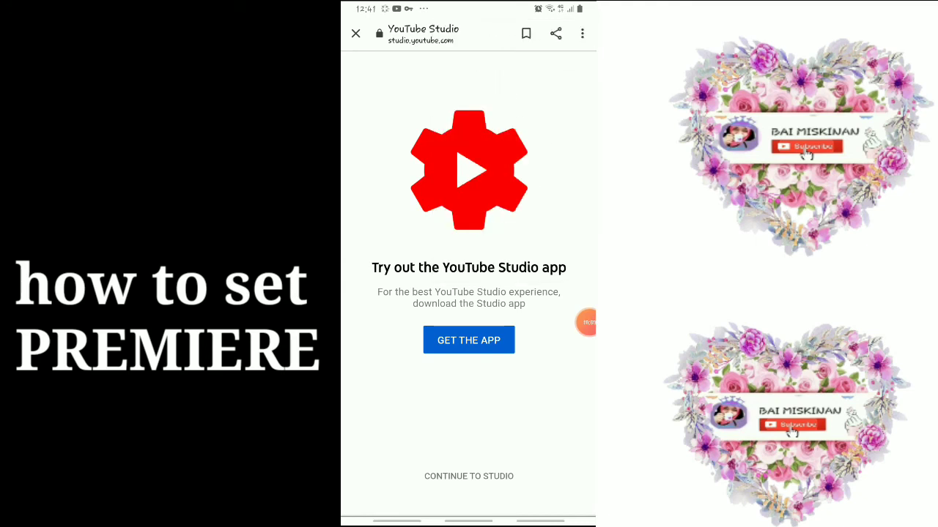
click(582, 33)
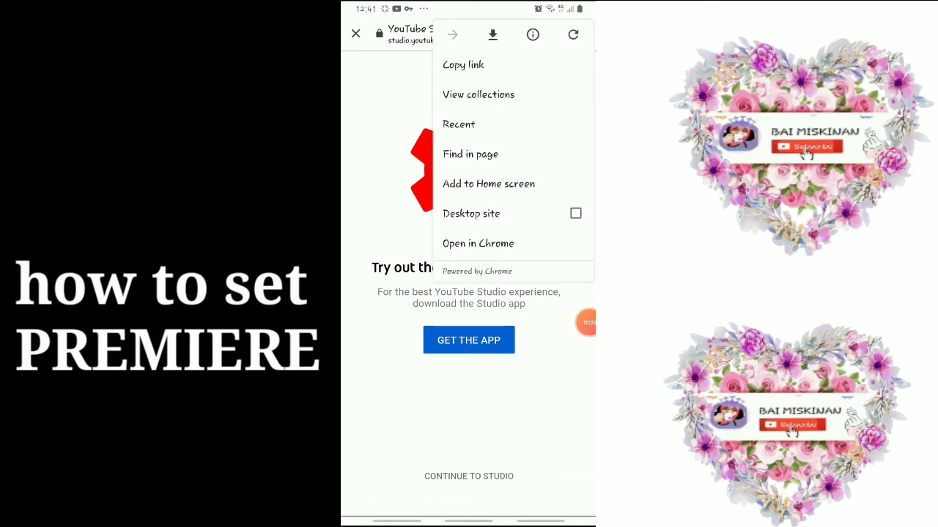
click(471, 213)
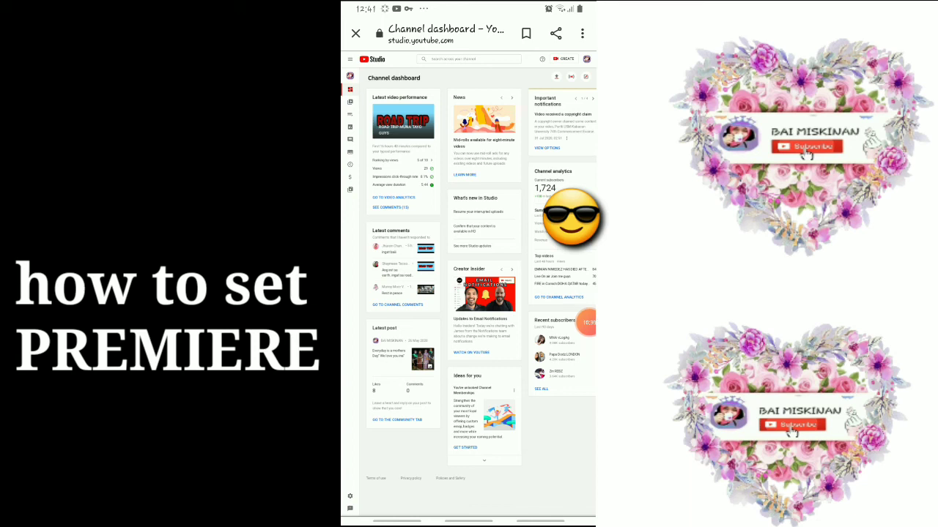
Open the Content list and select the Pending status of ROAD TRIP (Part-2) DAY & NIGHT.
click(351, 102)
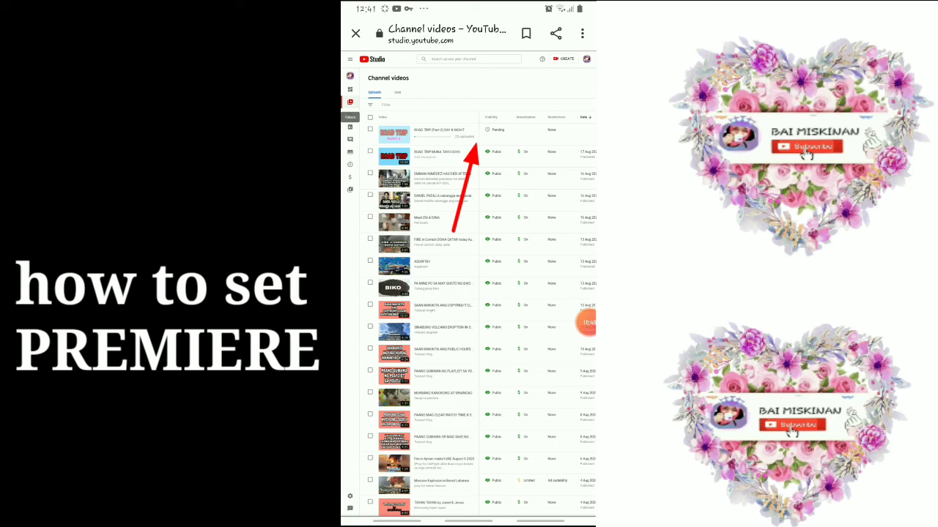
click(498, 130)
Open the first row's Pending visibility dropdown to reveal the Schedule options.
click(496, 130)
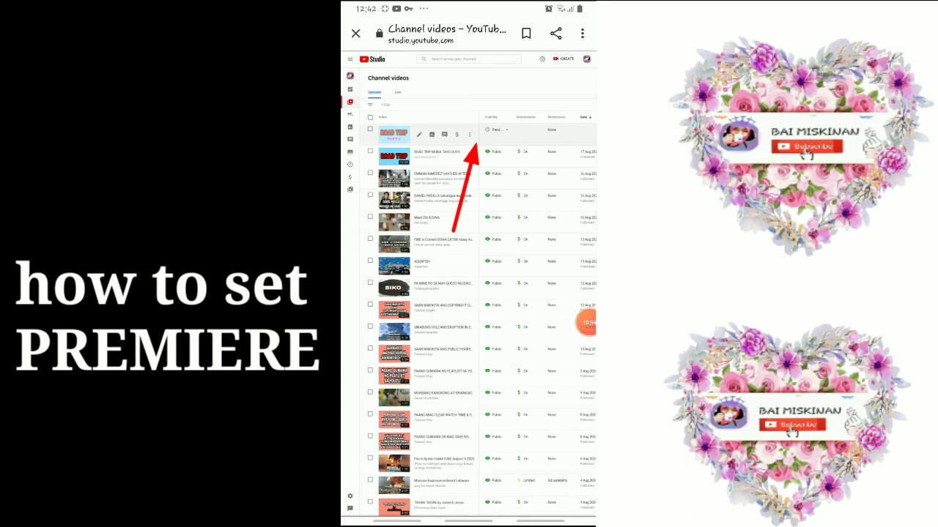
click(496, 129)
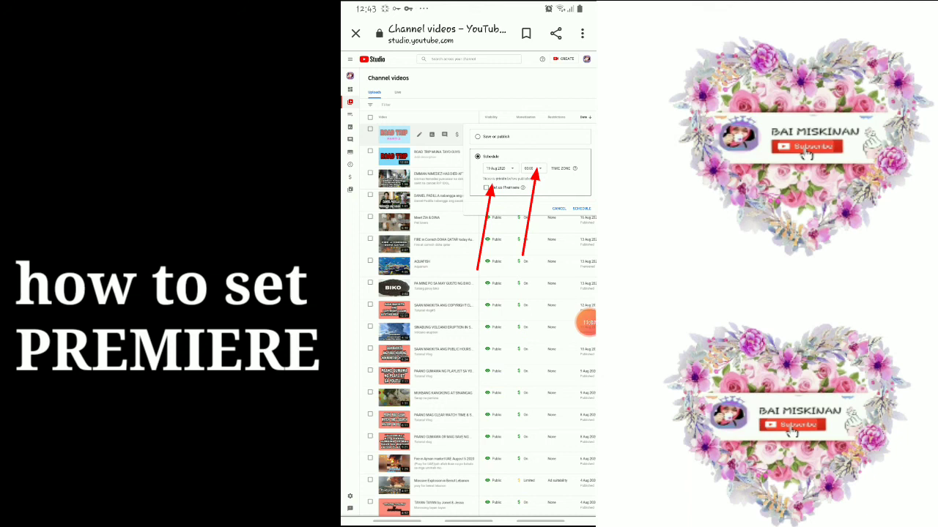
Pick 18 August 2020 as the scheduled date from the calendar.
click(500, 168)
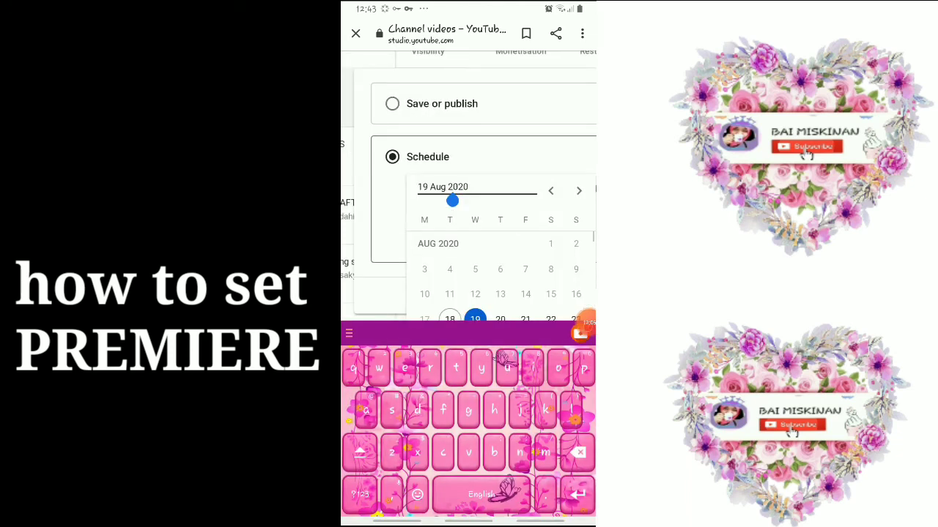
scroll(501, 279, down, 1)
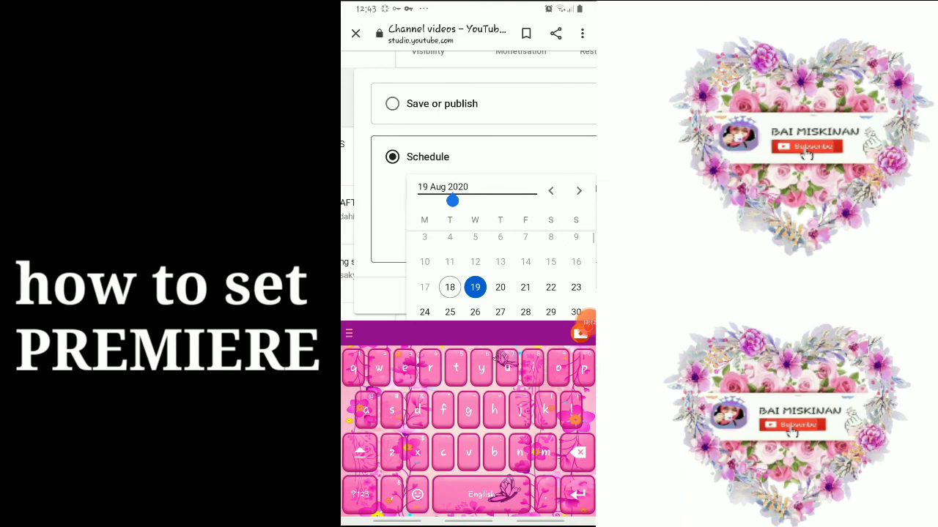
click(450, 287)
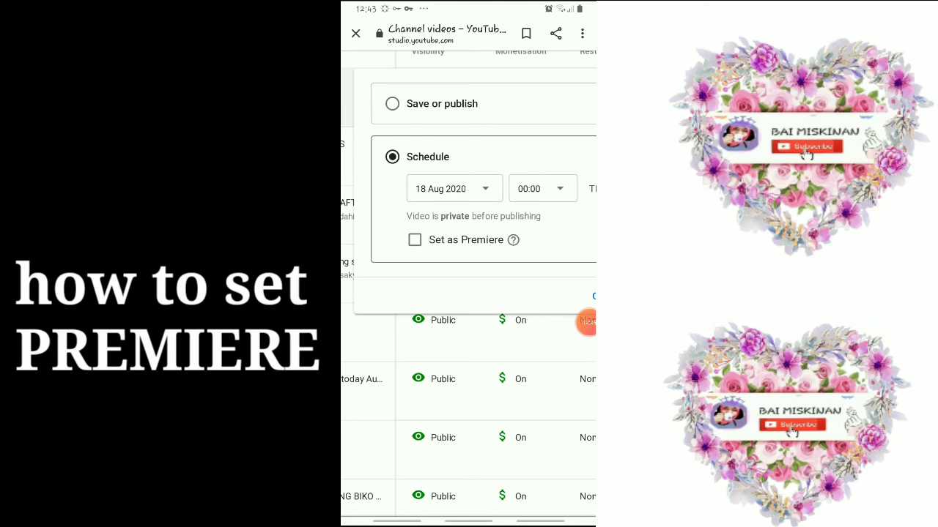
Open the schedule time dropdown and scroll down toward the 17:15 entry.
click(542, 188)
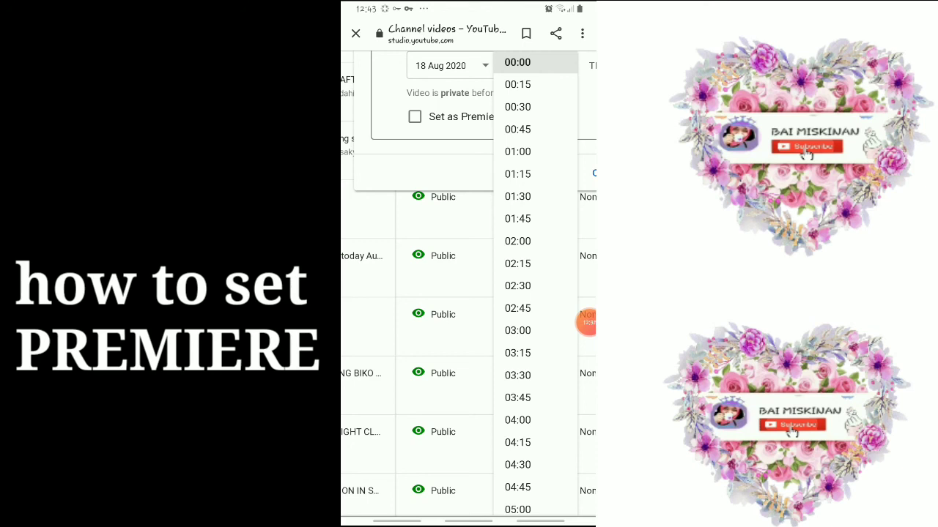
scroll(535, 285, down, 5)
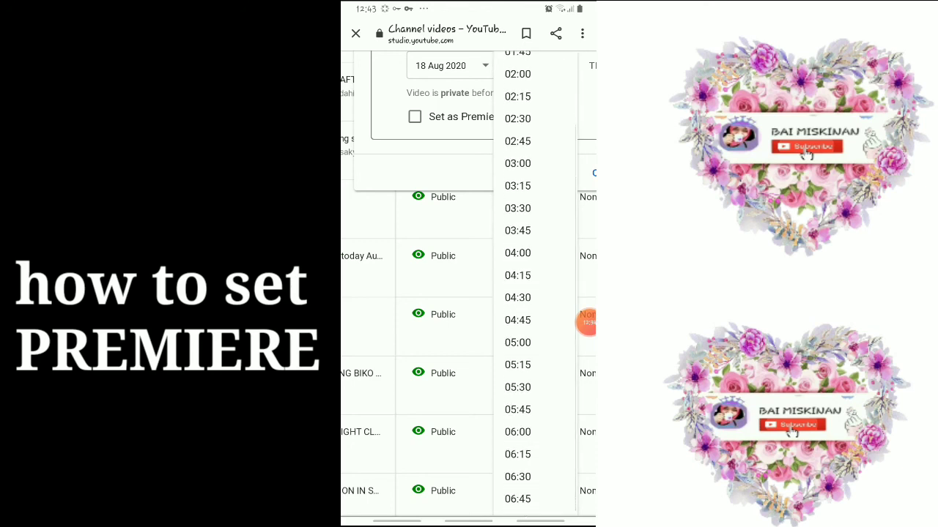
scroll(535, 285, down, 3)
scroll(534, 286, down, 8)
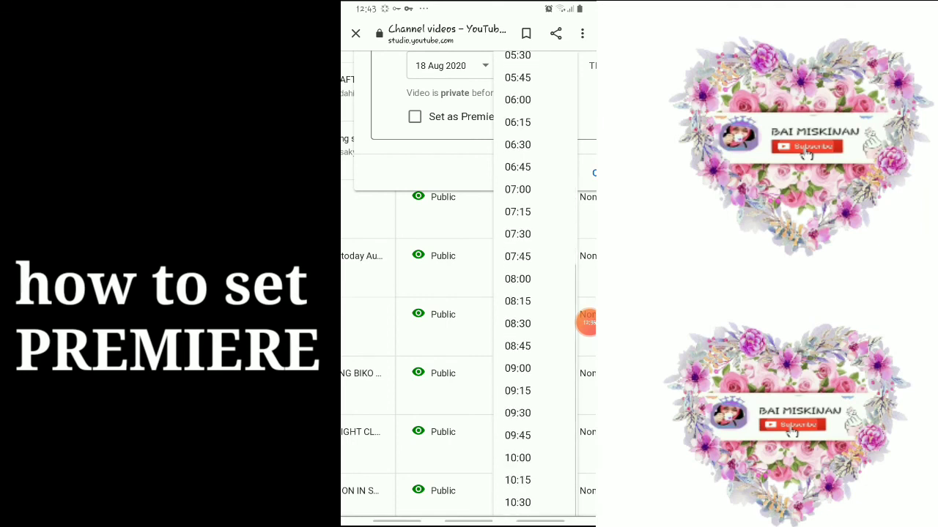
scroll(535, 286, down, 4)
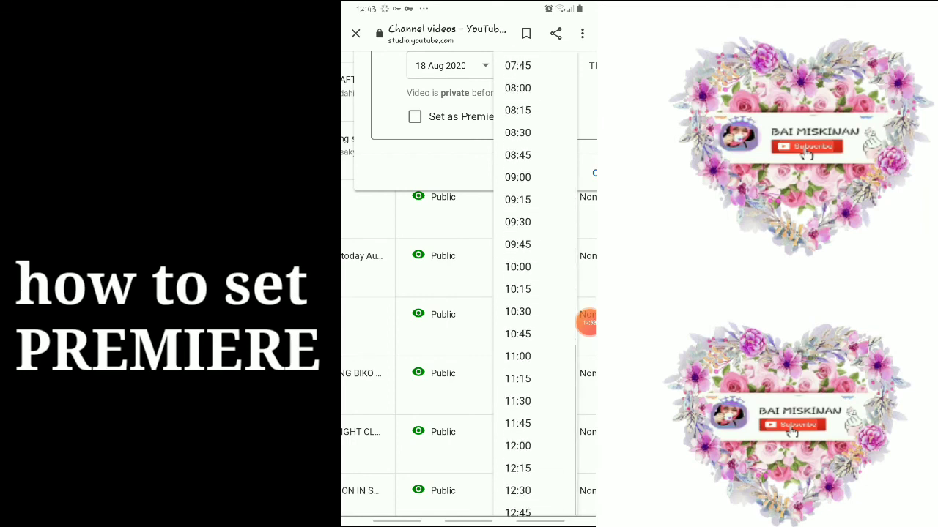
scroll(535, 285, down, 2)
scroll(535, 286, down, 1)
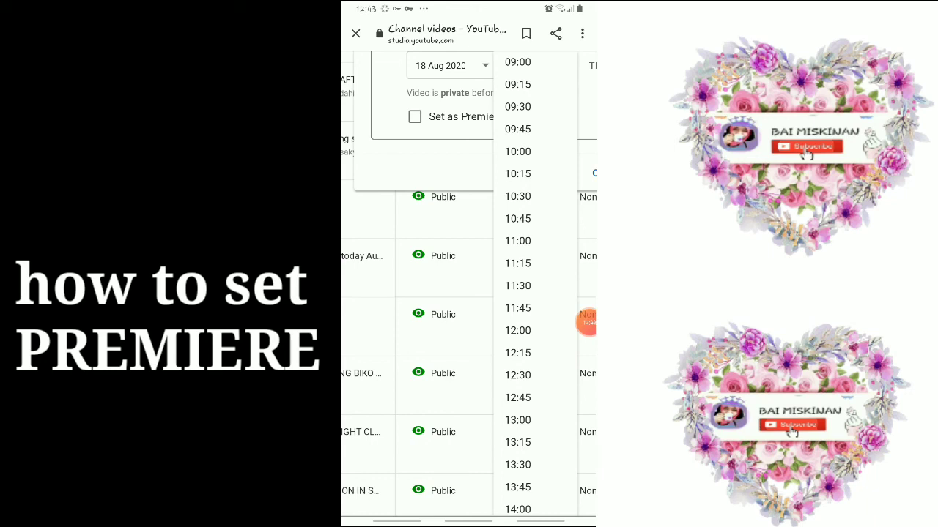
scroll(517, 414, down, 1)
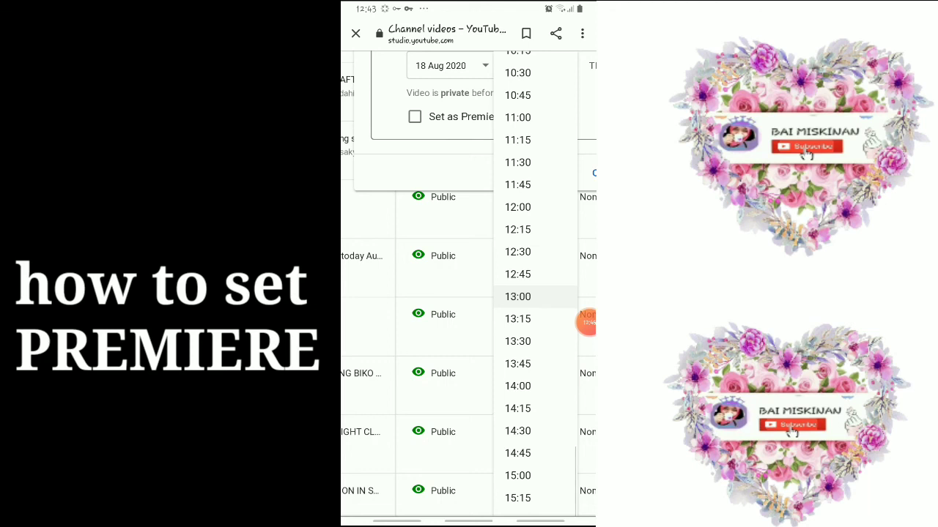
scroll(536, 288, down, 3)
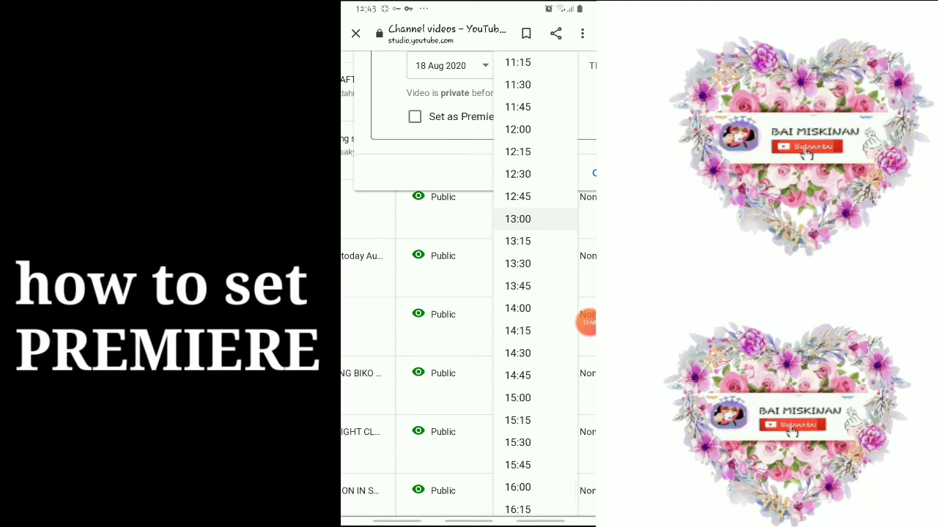
scroll(535, 288, down, 3)
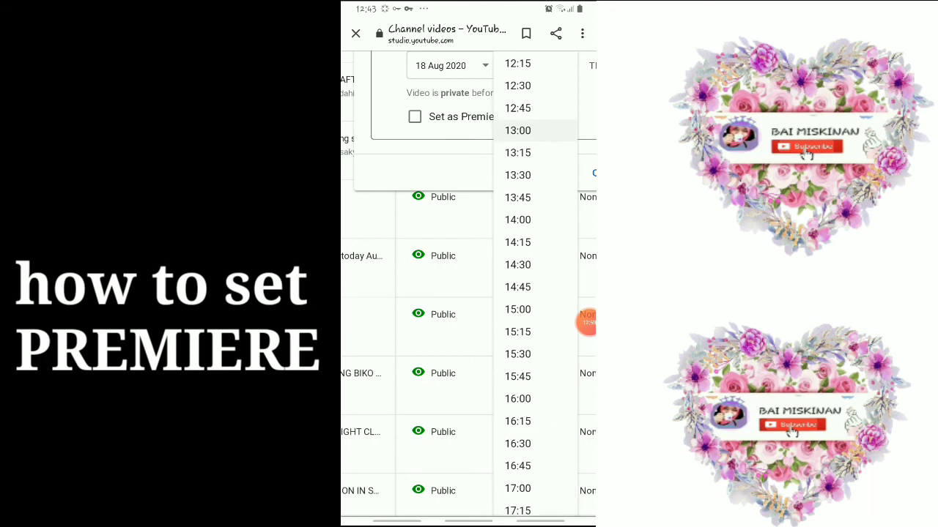
scroll(535, 310, down, 3)
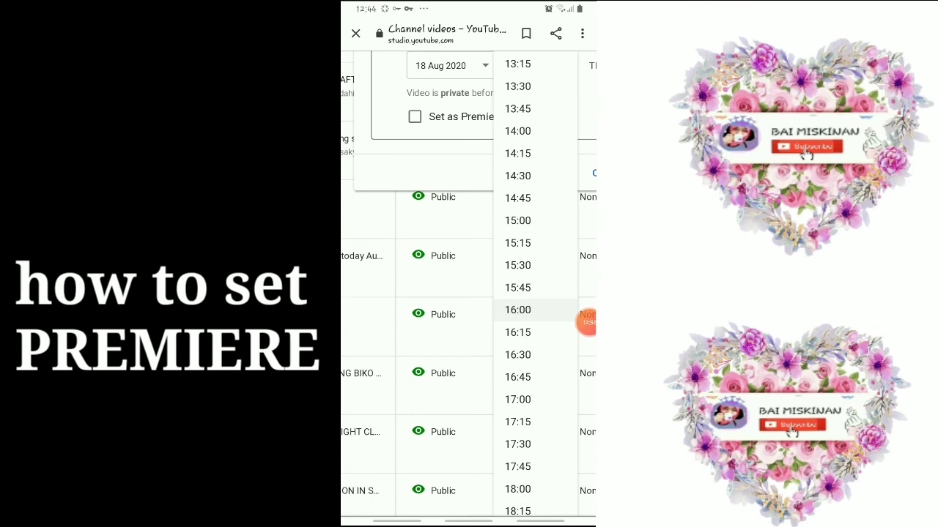
scroll(536, 288, down, 2)
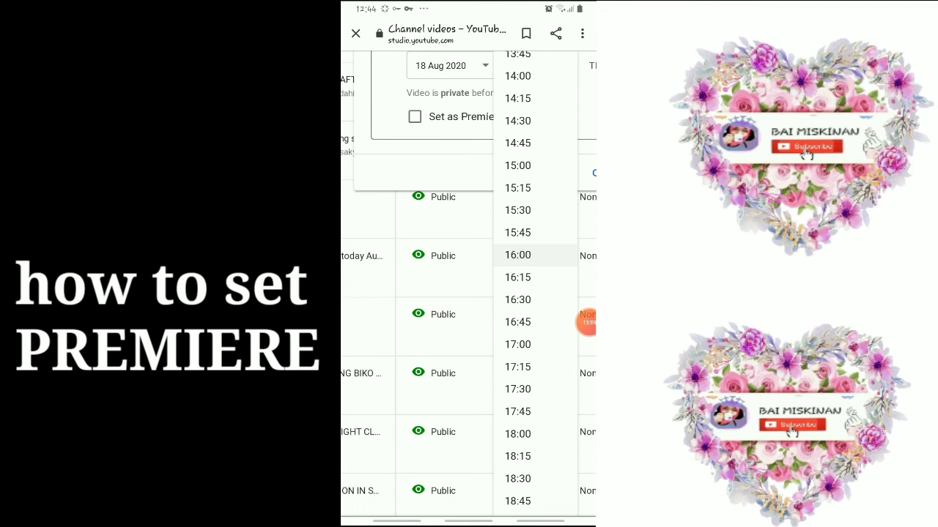
Choose 17:15 as the start time and tick Set as Premiere.
click(517, 367)
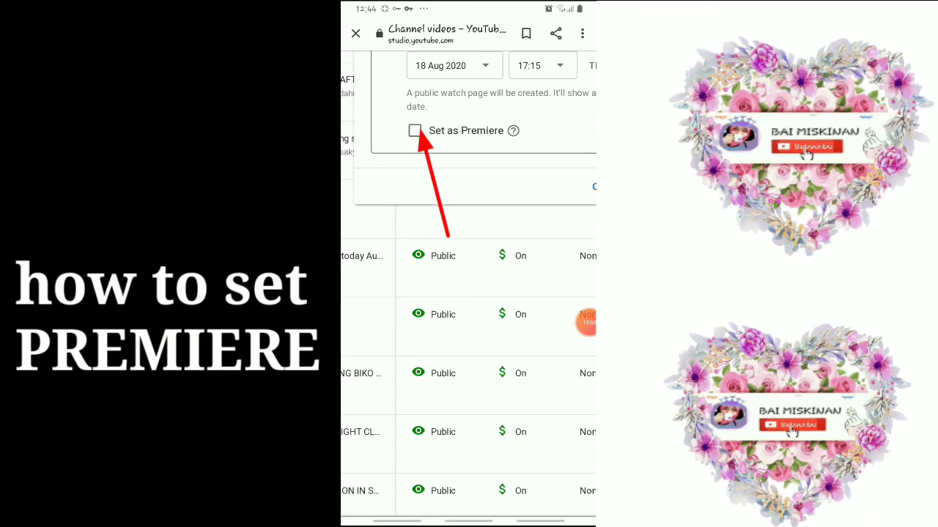
click(414, 131)
scroll(469, 283, right, 3)
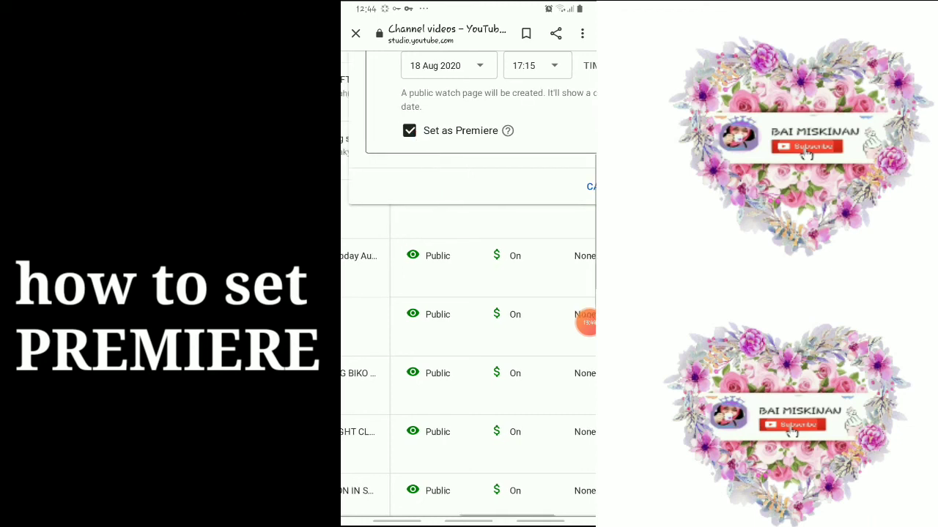
scroll(469, 284, right, 3)
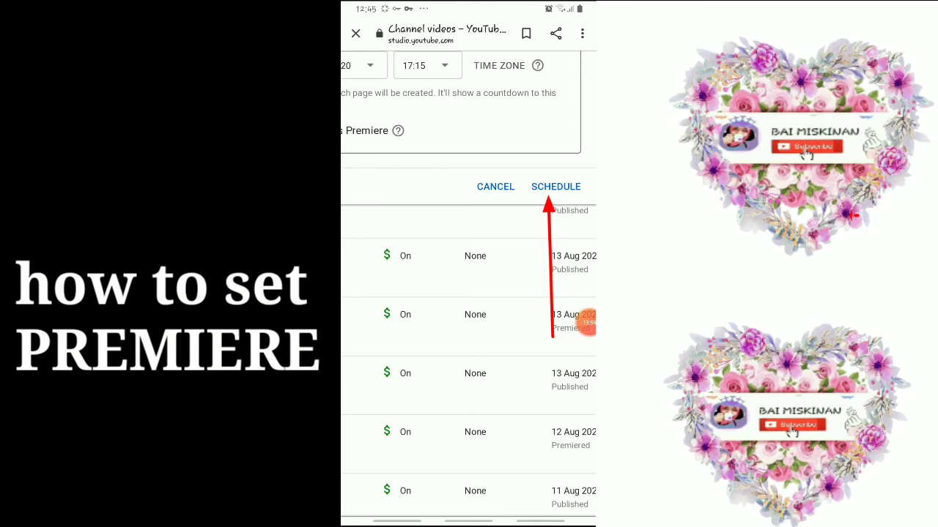
Confirm the 18 Aug 2020 premiere and check the video's visibility and date columns.
click(555, 186)
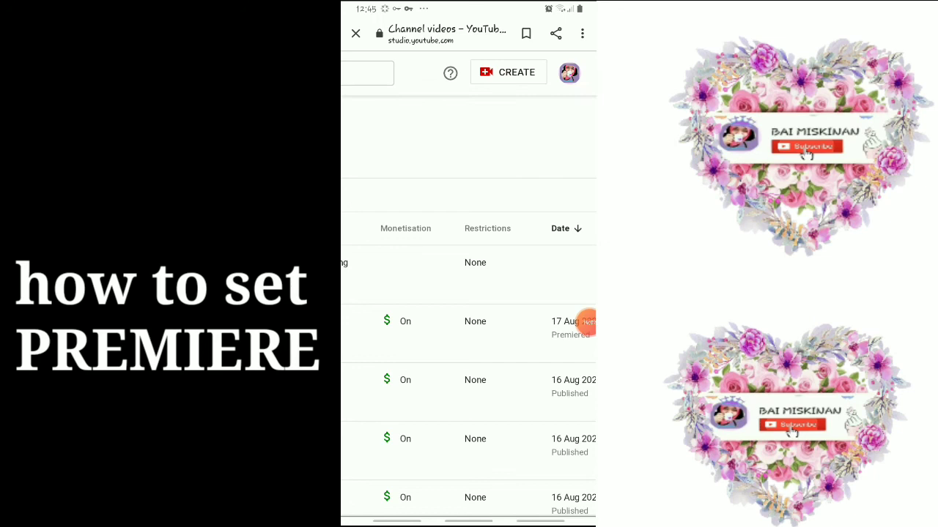
scroll(468, 329, left, 10)
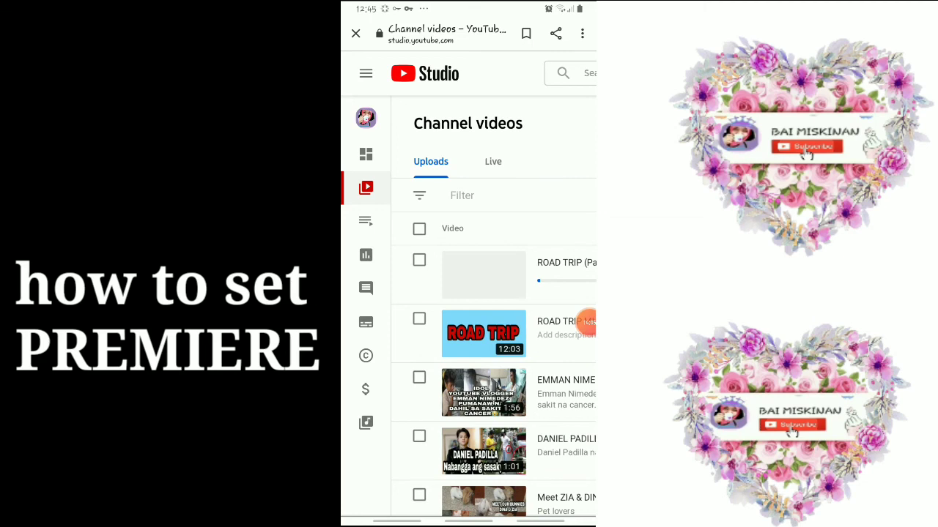
scroll(468, 330, right, 10)
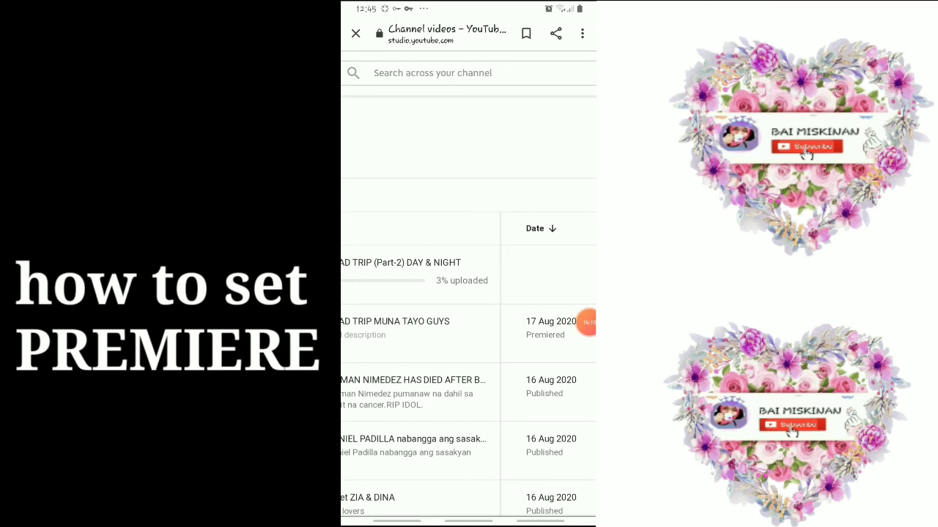
scroll(469, 330, left, 2)
scroll(469, 330, left, 2)
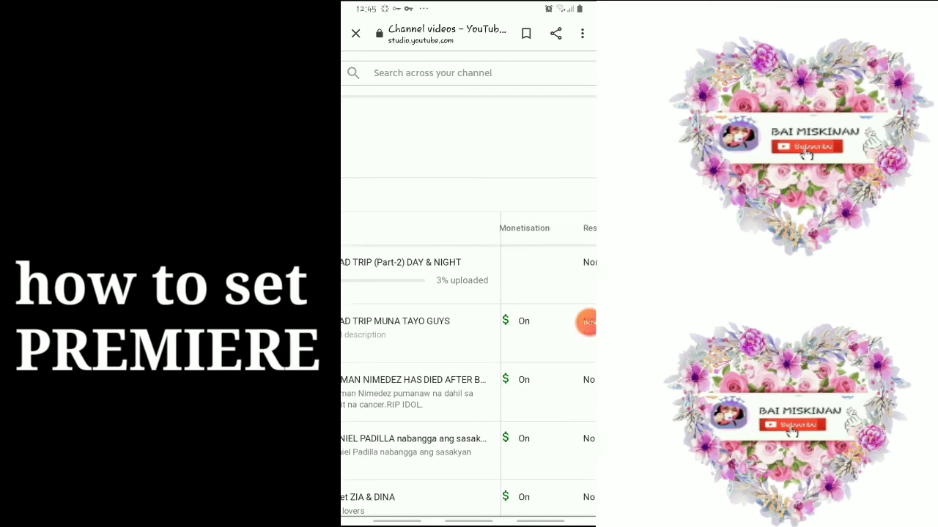
scroll(468, 330, right, 3)
scroll(586, 322, right, 2)
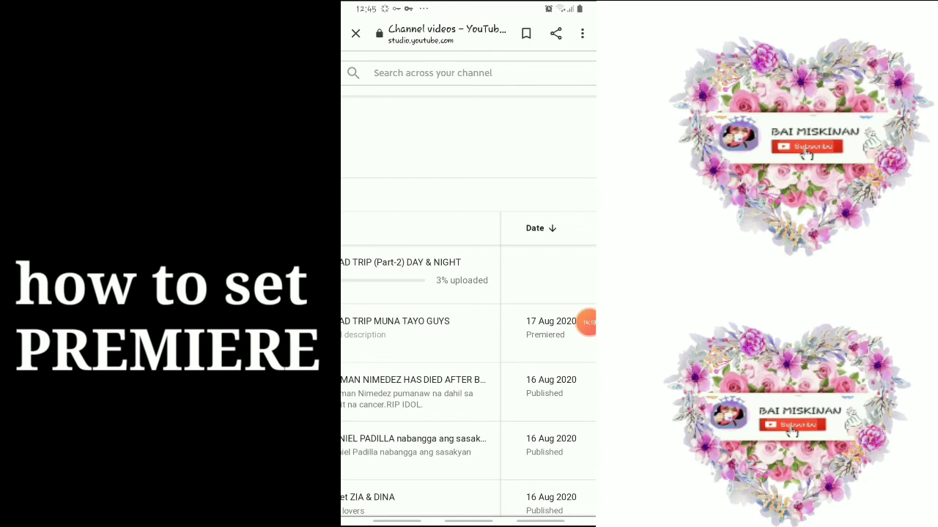
scroll(468, 330, right, 2)
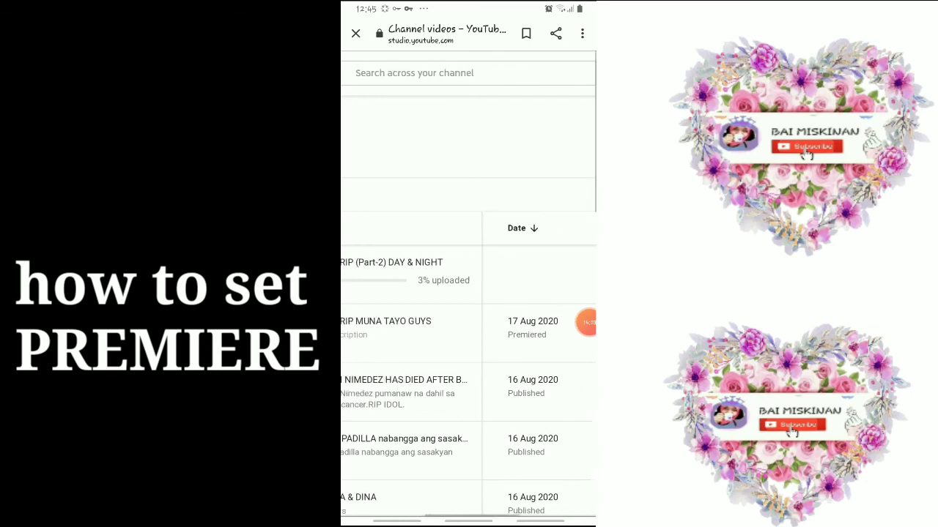
scroll(469, 329, left, 1)
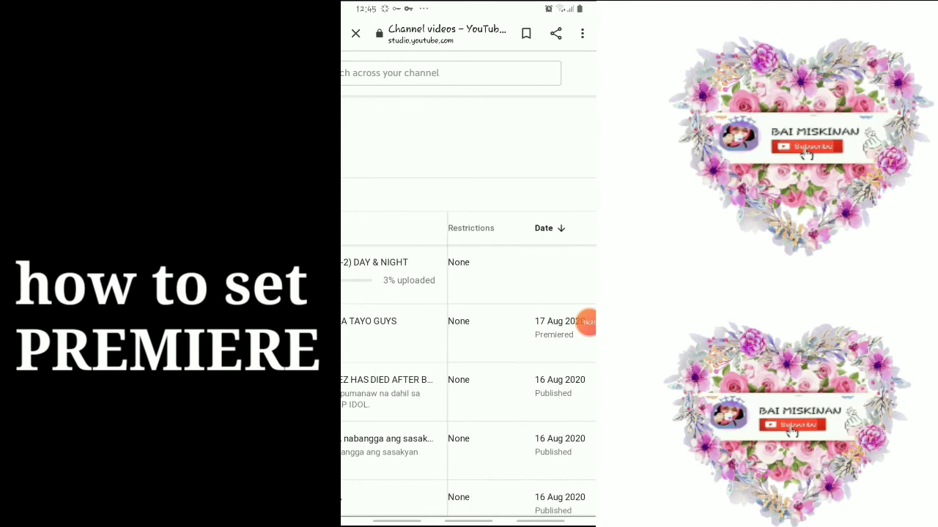
scroll(586, 322, left, 2)
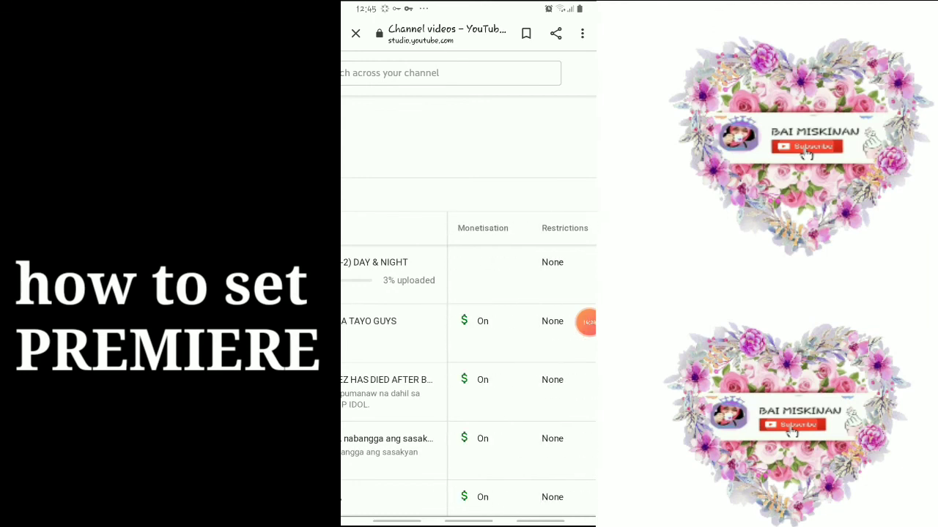
scroll(586, 322, left, 2)
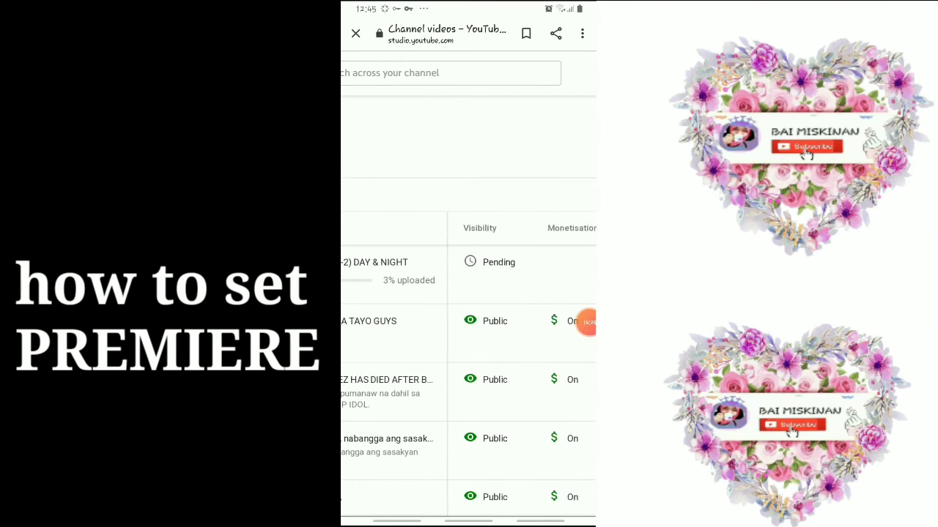
scroll(586, 322, right, 5)
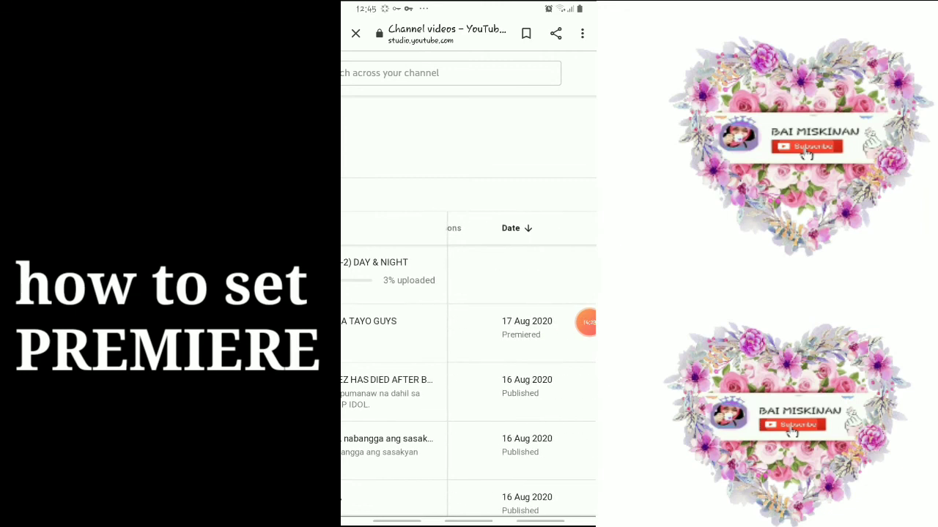
scroll(469, 367, right, 1)
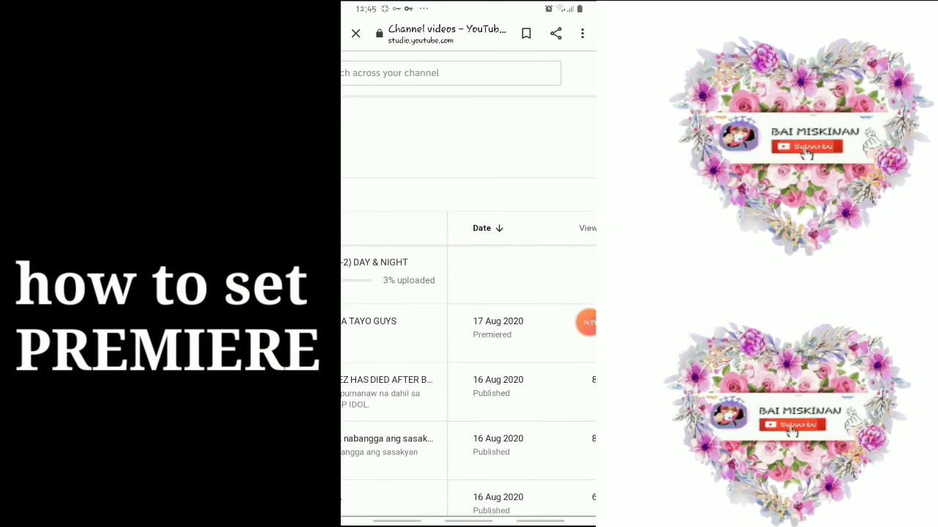
scroll(586, 323, left, 5)
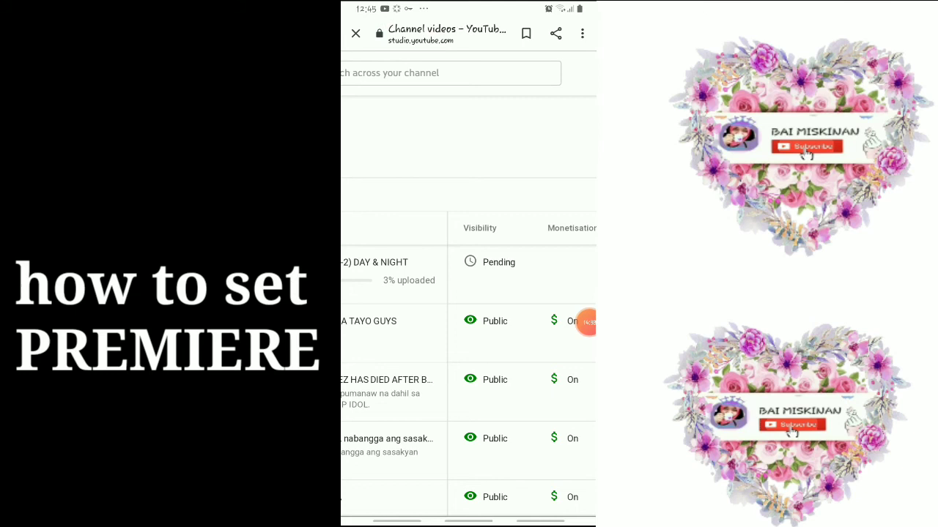
Back out of YouTube Studio in the browser and return to the home screen.
key(alt+Left)
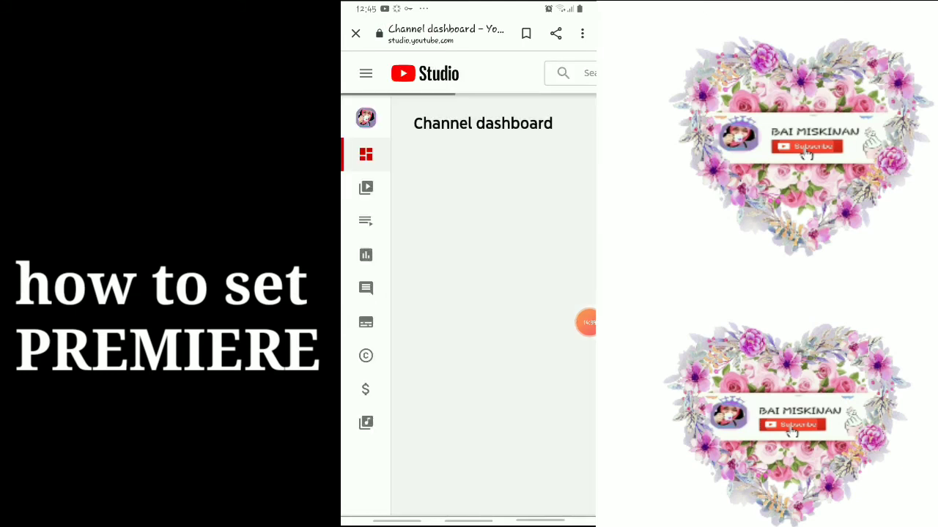
key(alt+Left)
key(super)
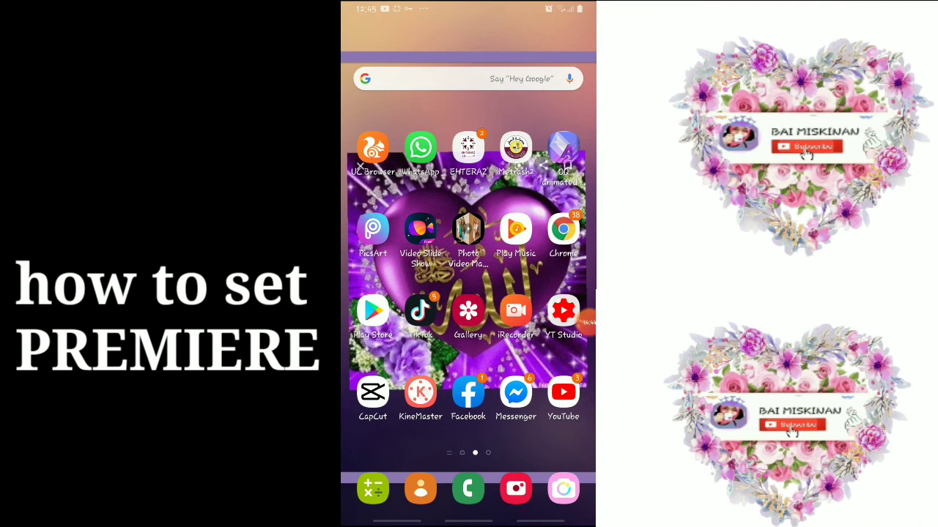
Launch the YouTube app and go to Your channel from the account menu.
click(562, 392)
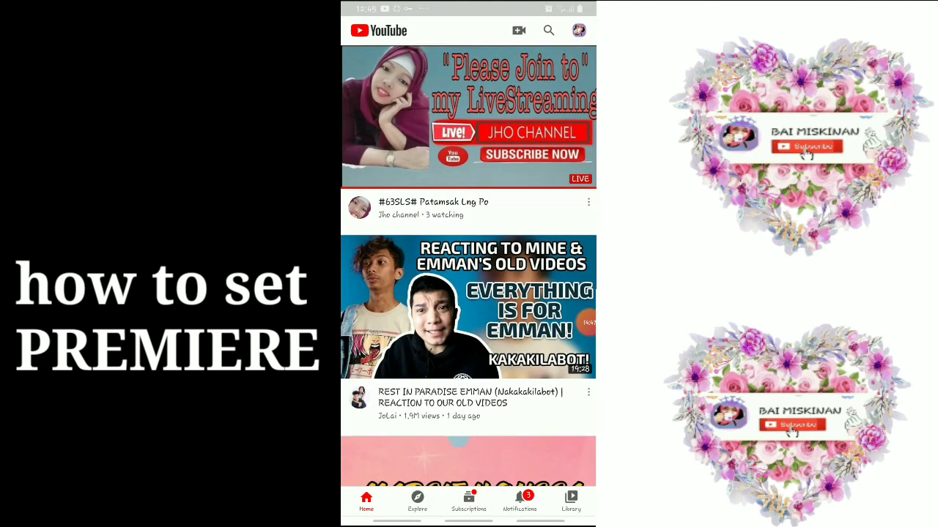
click(578, 31)
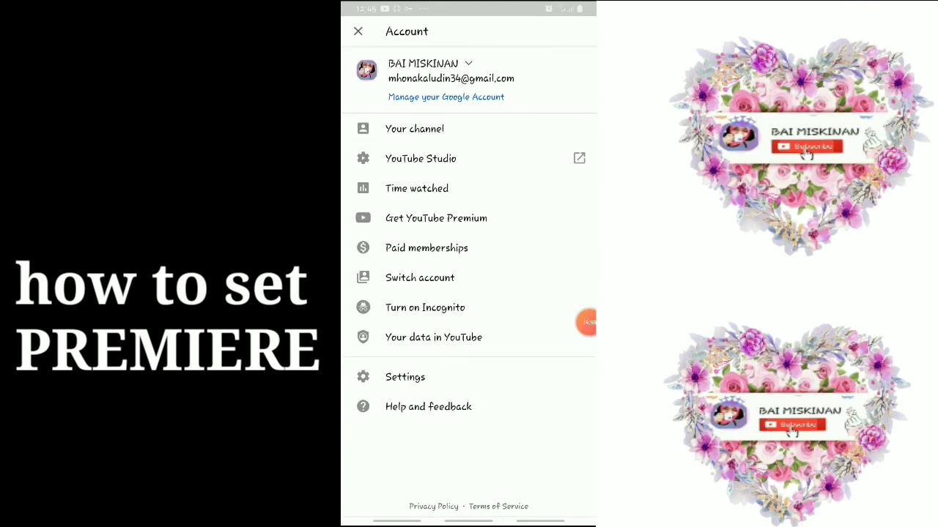
click(415, 128)
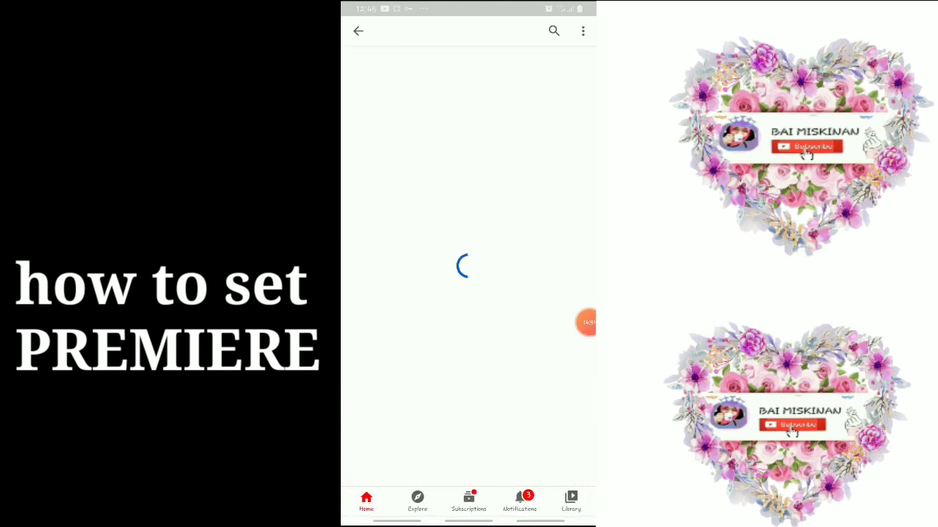